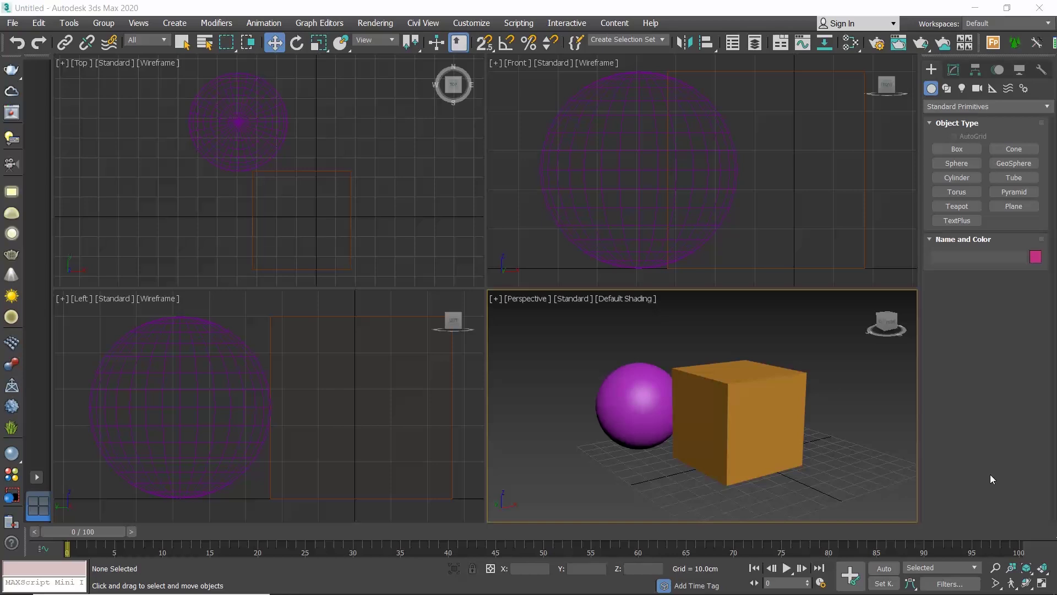
Open the Slate Material Editor and bring up its Modes menu of editor choices
{"action": "key", "text": "m"}
{"action": "left_click", "coordinate": [850, 44]}
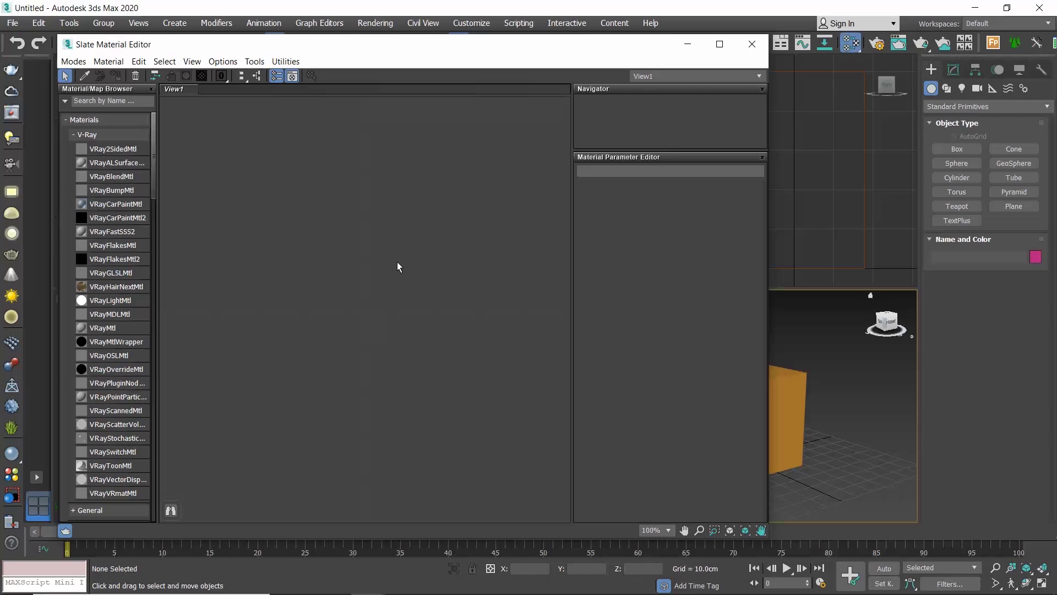
{"action": "left_click", "coordinate": [80, 64]}
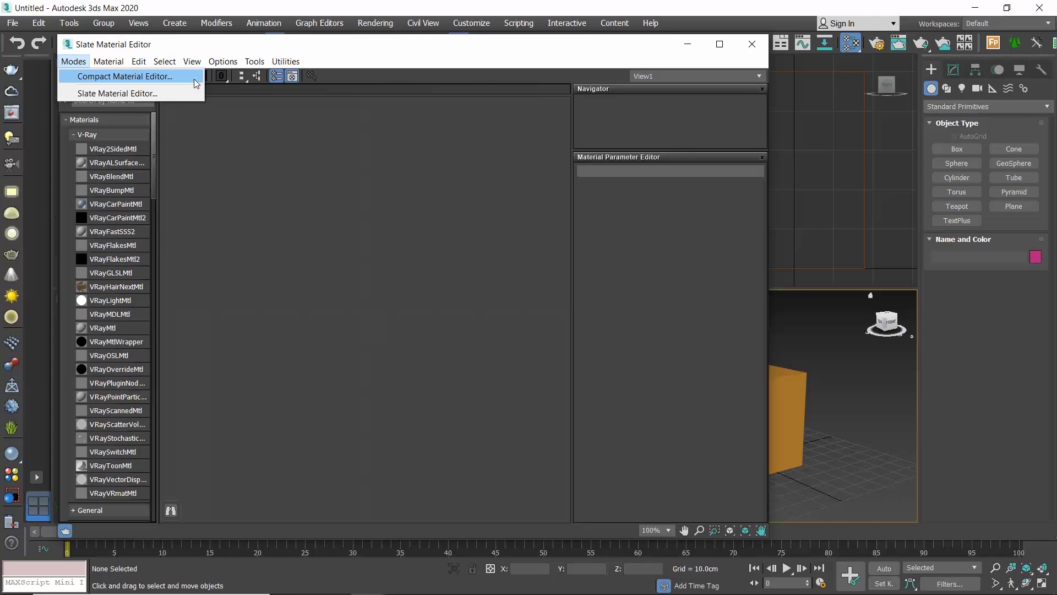
{"action": "left_click", "coordinate": [424, 247]}
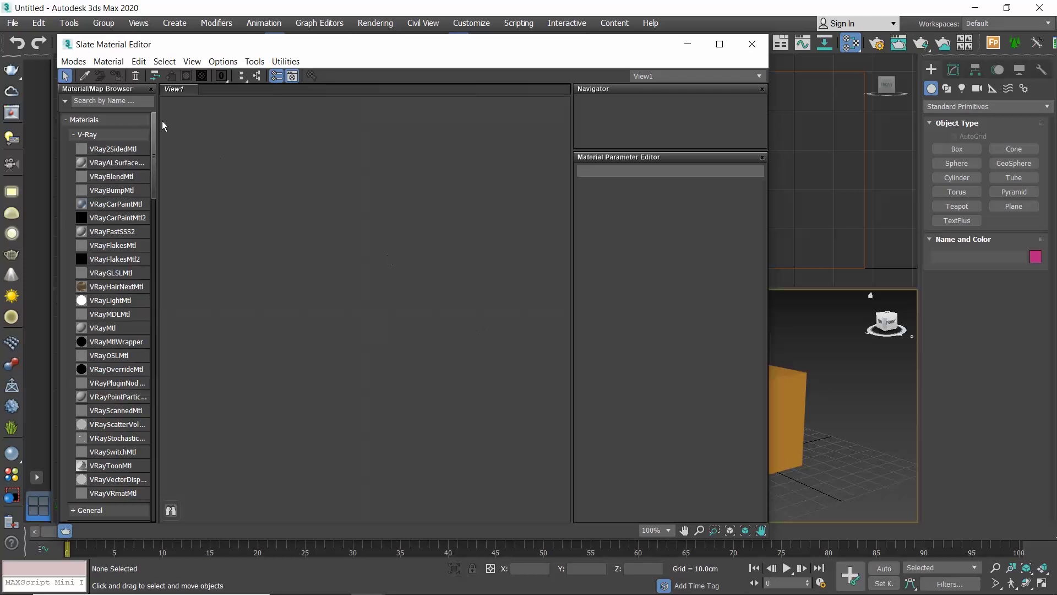
{"action": "left_click", "coordinate": [73, 61]}
Switch to the Compact Material Editor and collapse Material #1's Basic parameters and BRDF rollouts
{"action": "left_click", "coordinate": [78, 76]}
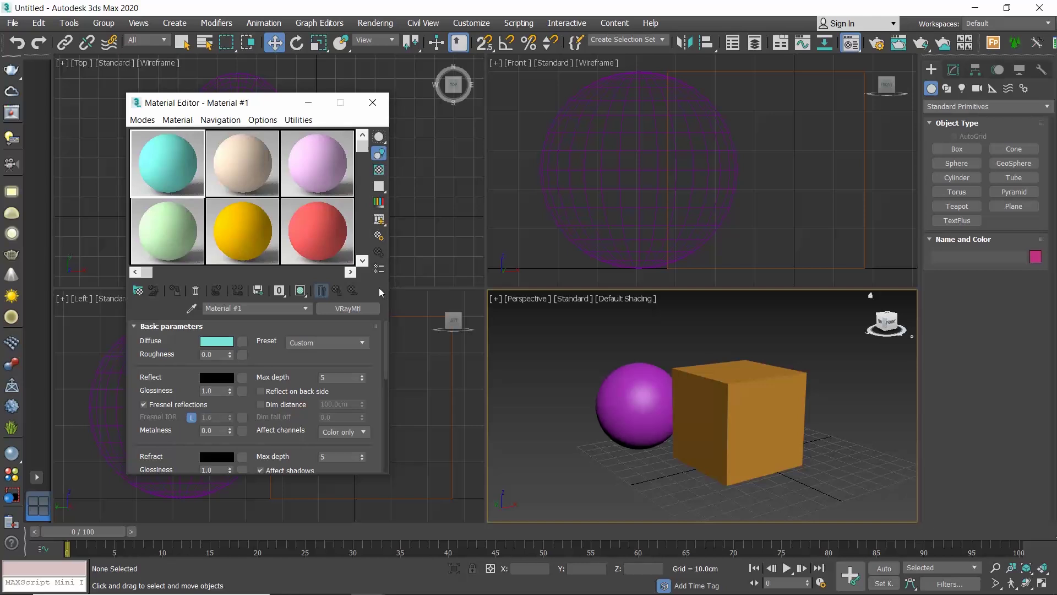
{"action": "left_click", "coordinate": [150, 327]}
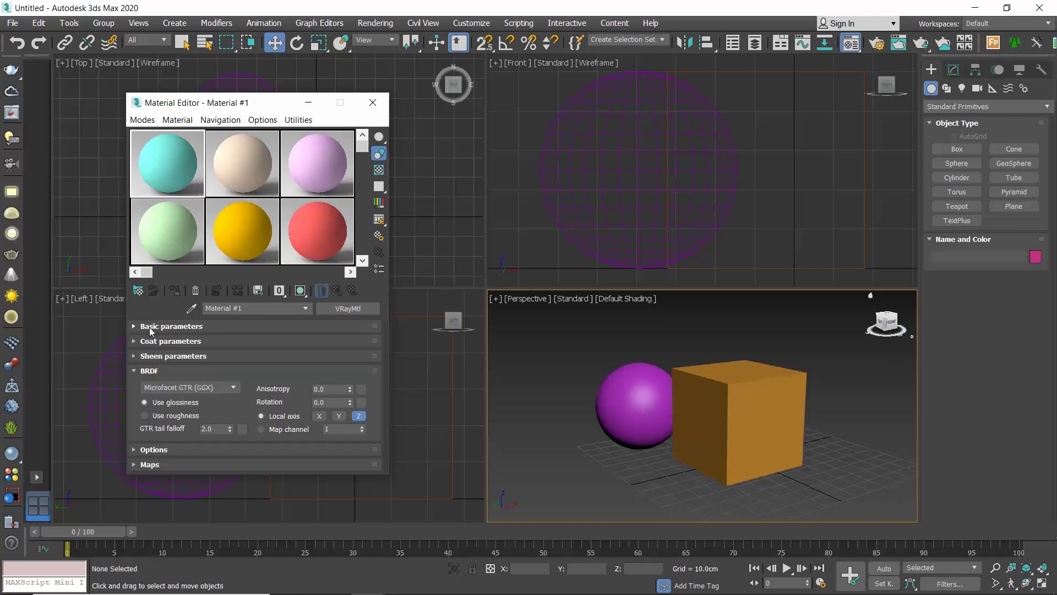
{"action": "left_click", "coordinate": [143, 370]}
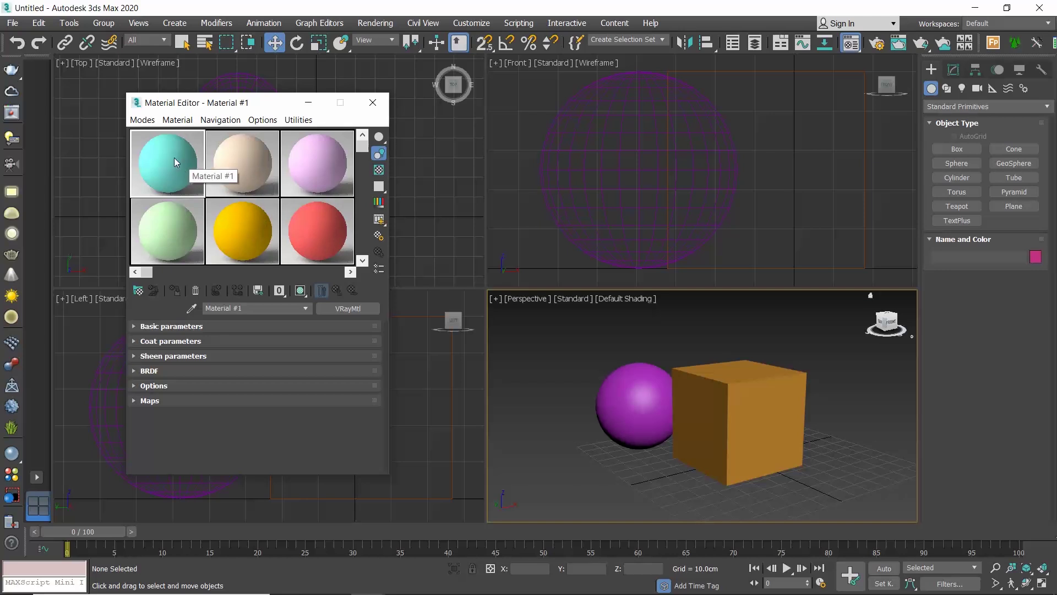
Apply cyan Material #1 to the box and beige Material #2 to the sphere
{"action": "left_click_drag", "start_coordinate": [169, 150], "coordinate": [736, 417]}
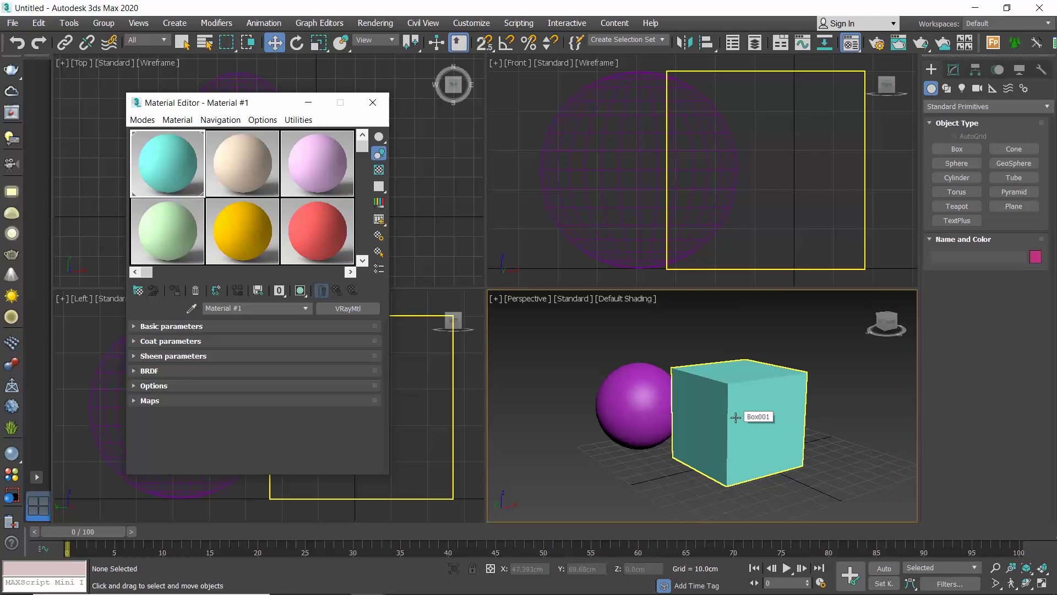
{"action": "left_click", "coordinate": [249, 156]}
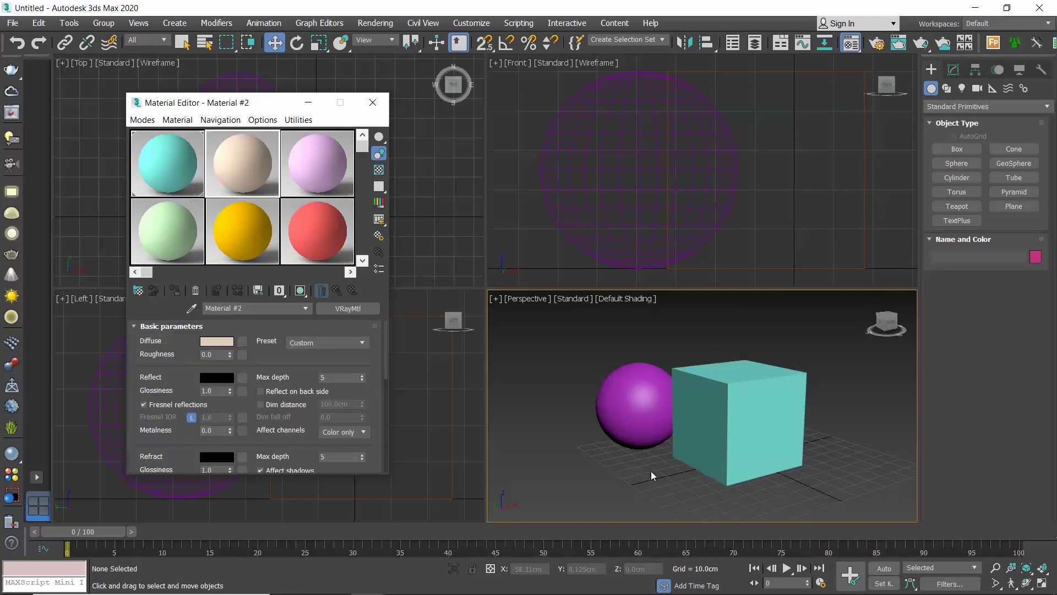
{"action": "left_click", "coordinate": [645, 413]}
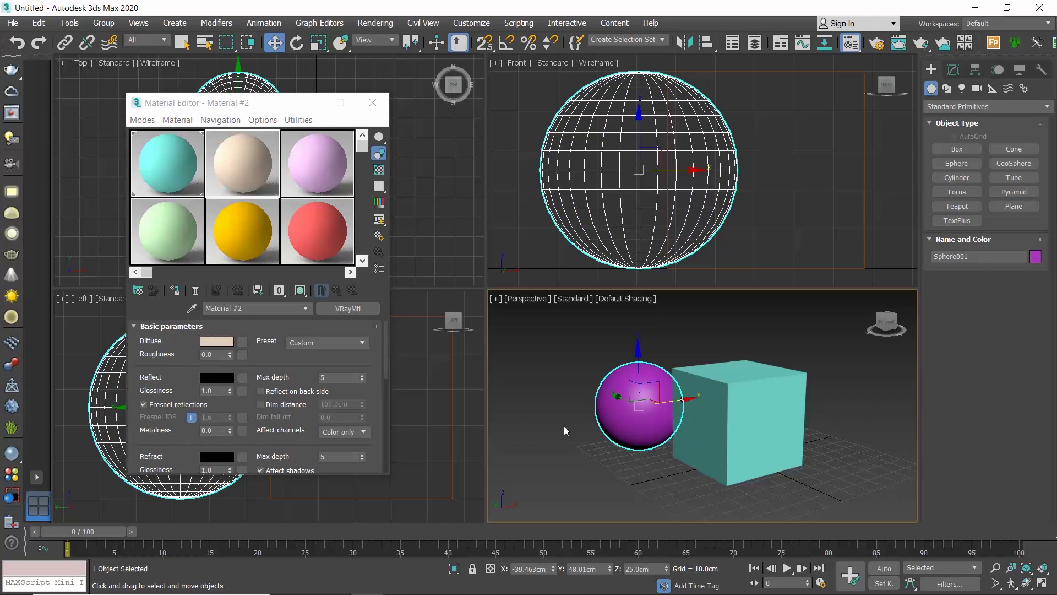
{"action": "left_click", "coordinate": [175, 291]}
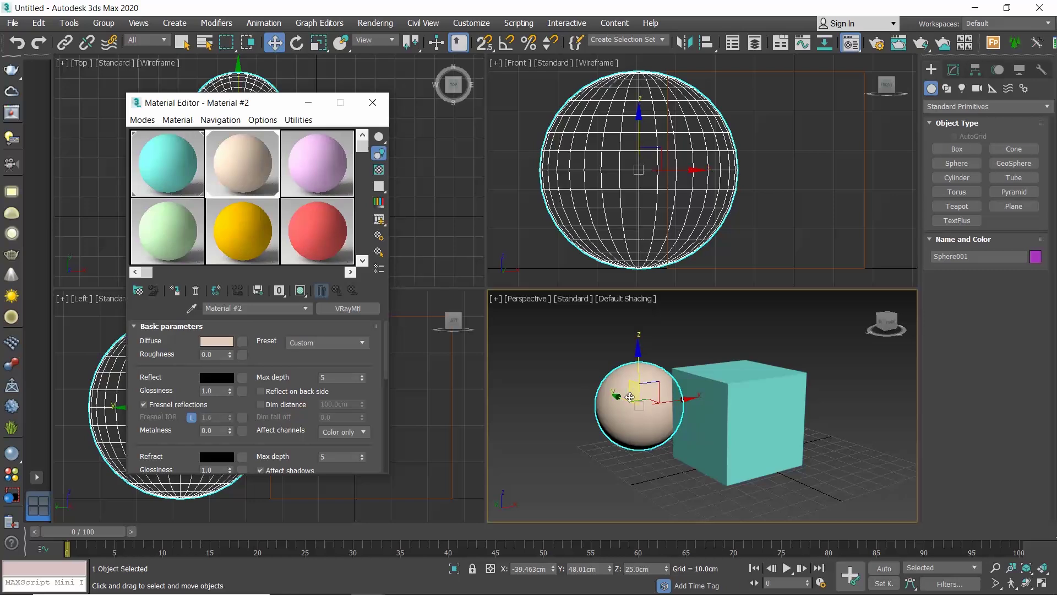
With the box selected, replace the yellow Material #8 with a fresh default VRayMtl
{"action": "left_click", "coordinate": [682, 429]}
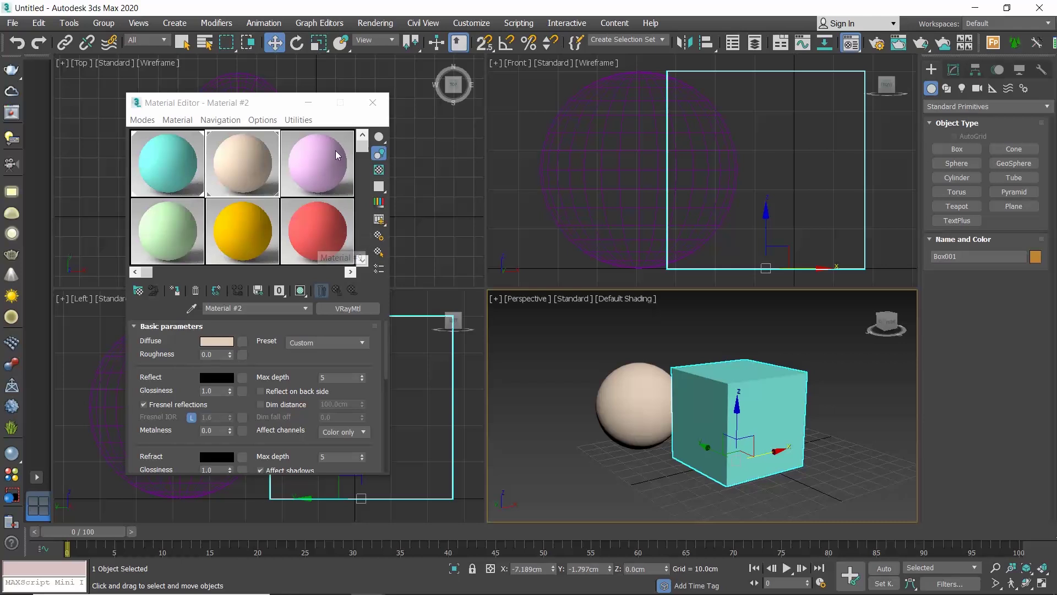
{"action": "left_click", "coordinate": [233, 233]}
{"action": "left_click", "coordinate": [232, 233]}
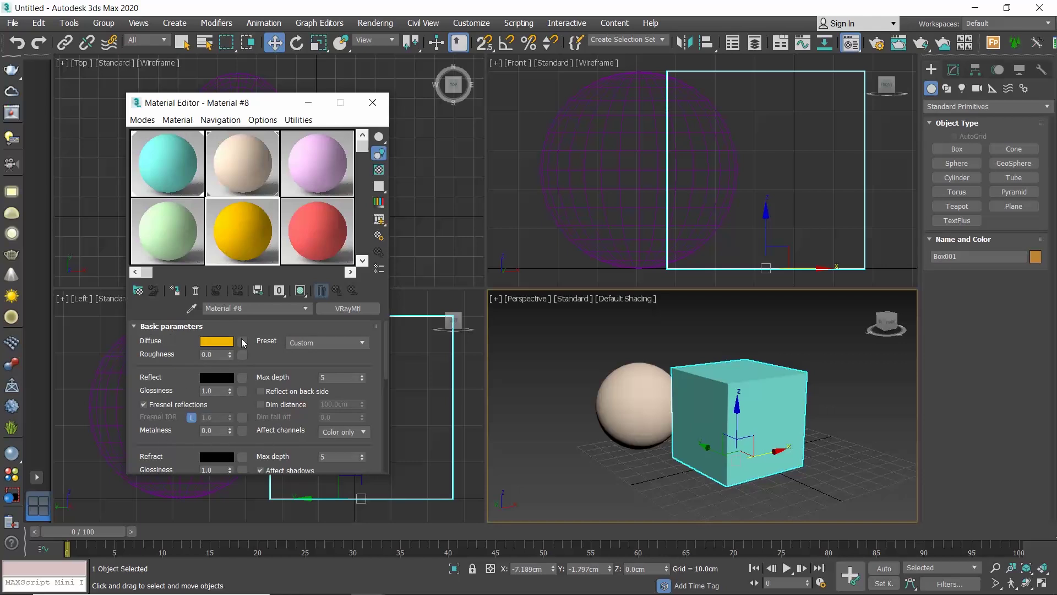
{"action": "left_click", "coordinate": [361, 309]}
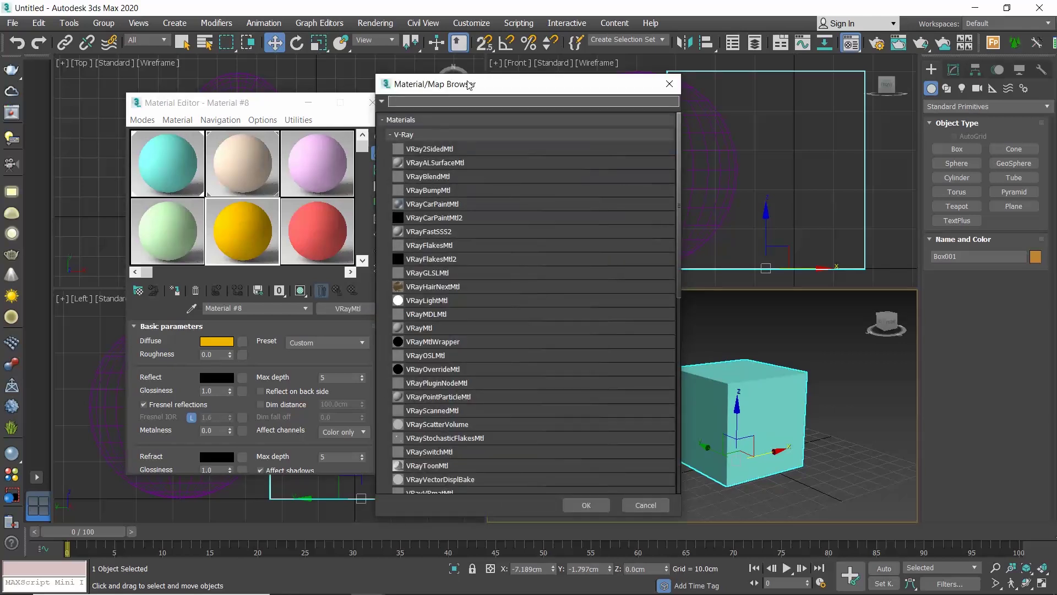
{"action": "left_click", "coordinate": [425, 329]}
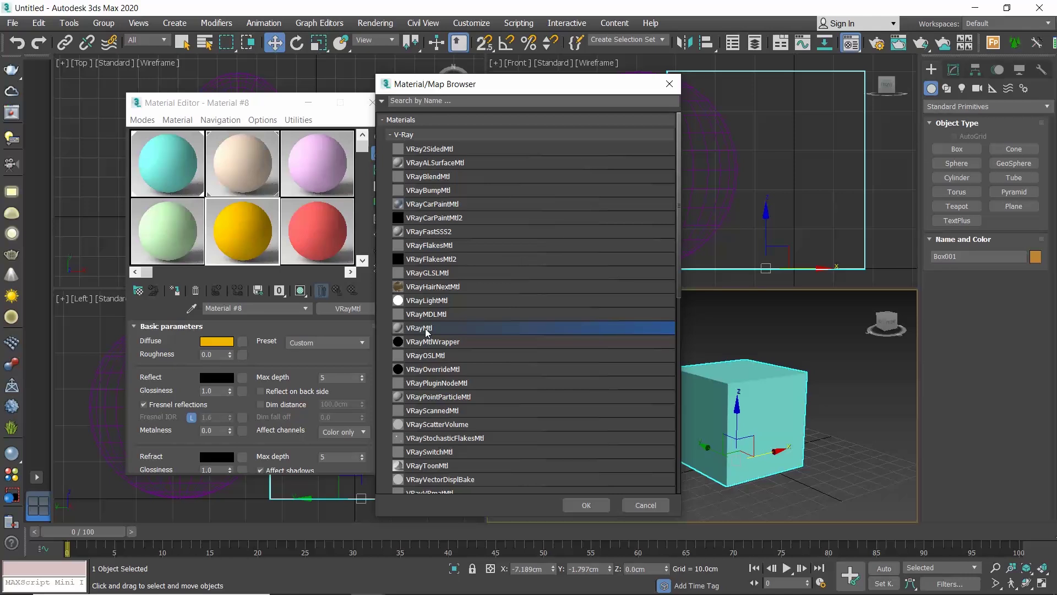
{"action": "left_click", "coordinate": [599, 505]}
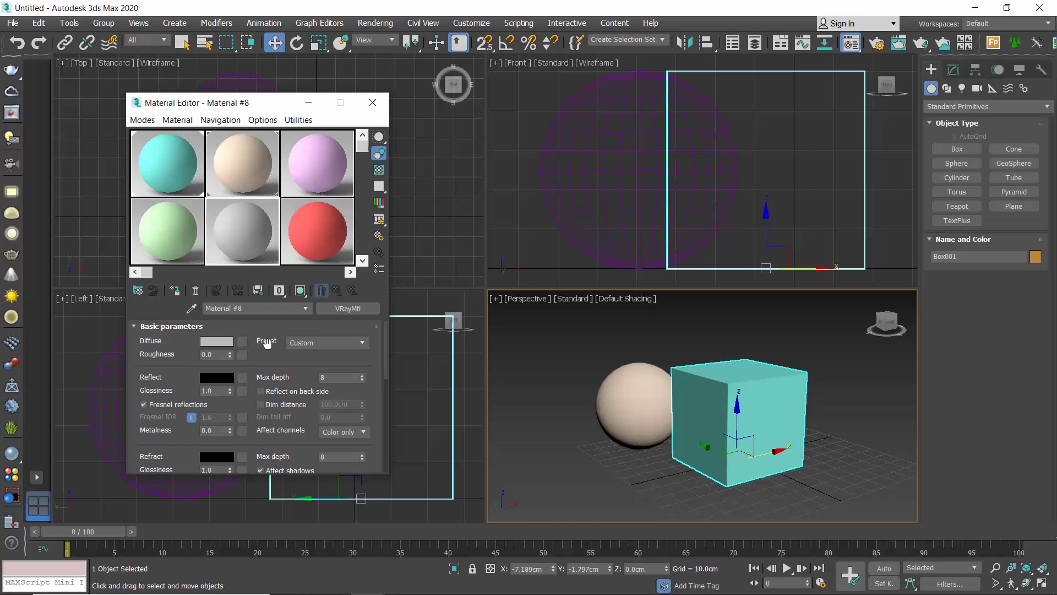
Apply the Glass preset to Material #8 and drag it onto the box
{"action": "left_click", "coordinate": [362, 343]}
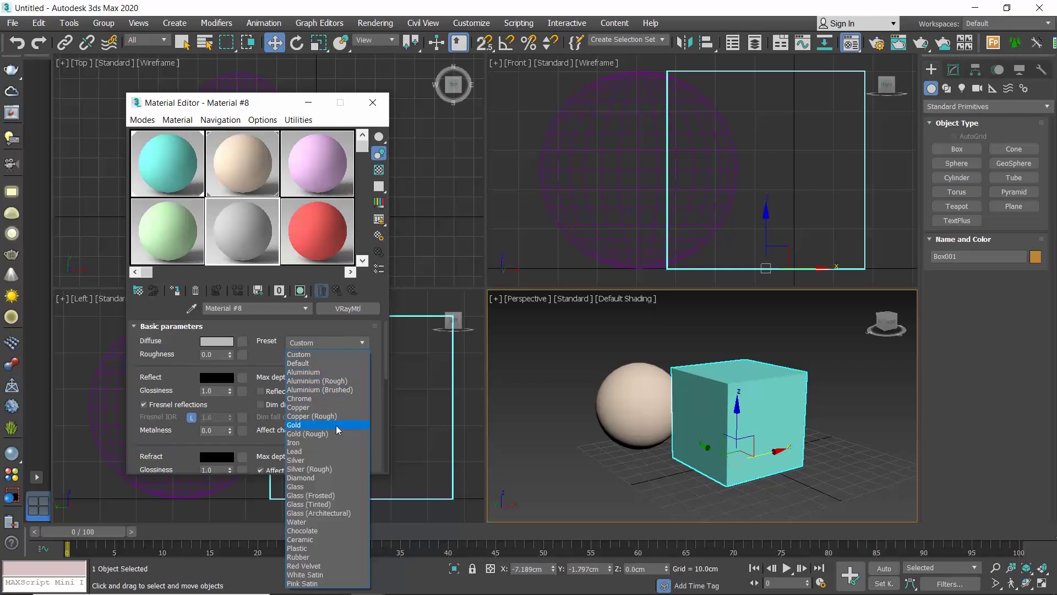
{"action": "left_click", "coordinate": [321, 488]}
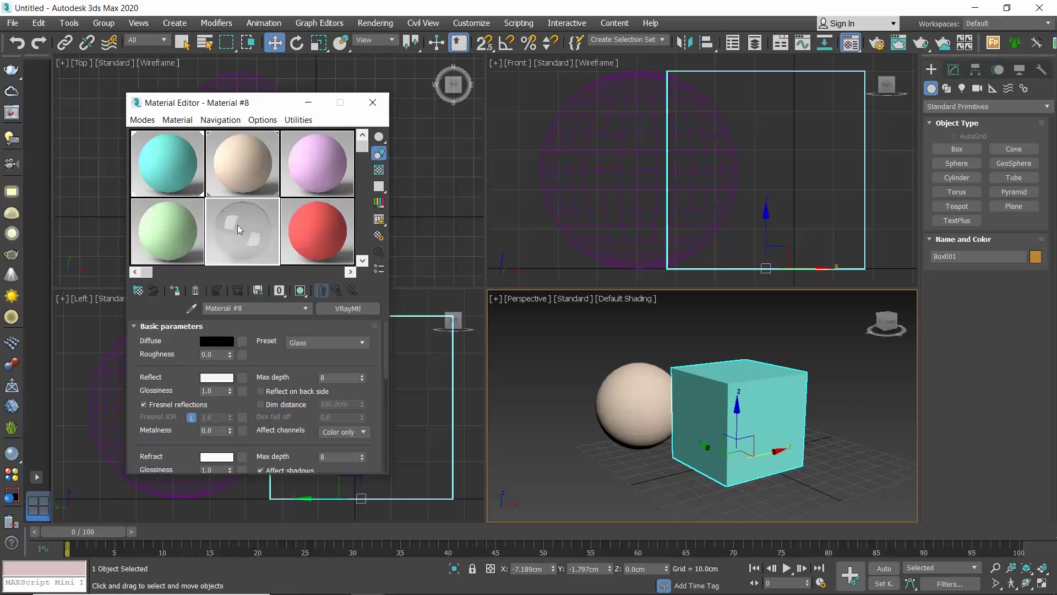
{"action": "left_click_drag", "start_coordinate": [737, 411], "coordinate": [767, 402]}
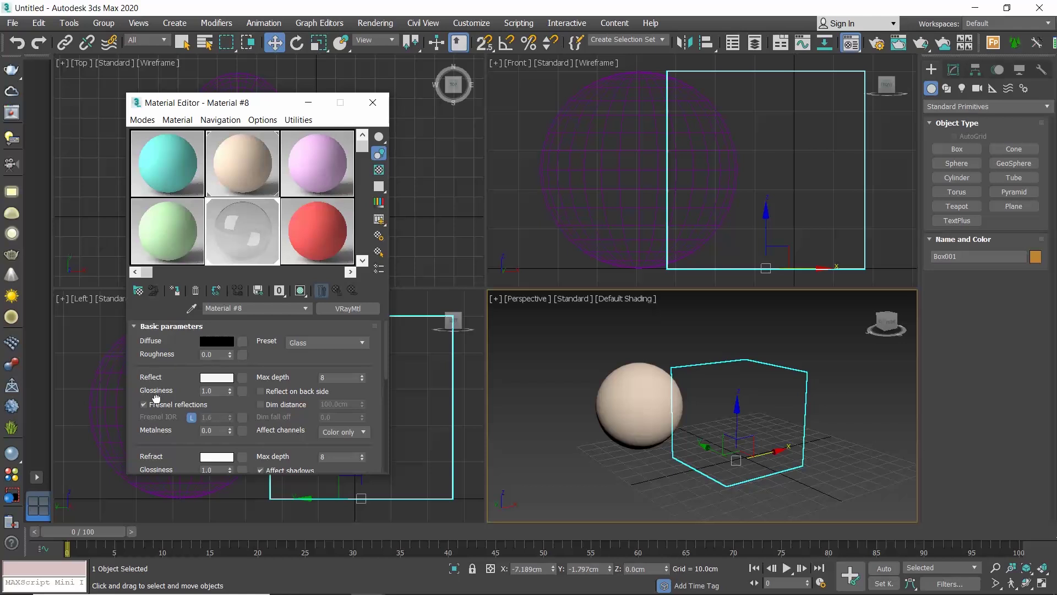
Lower the glass material's refract colour from white to grey 155
{"action": "scroll", "coordinate": [163, 388], "scroll_direction": "down", "scroll_amount": 1}
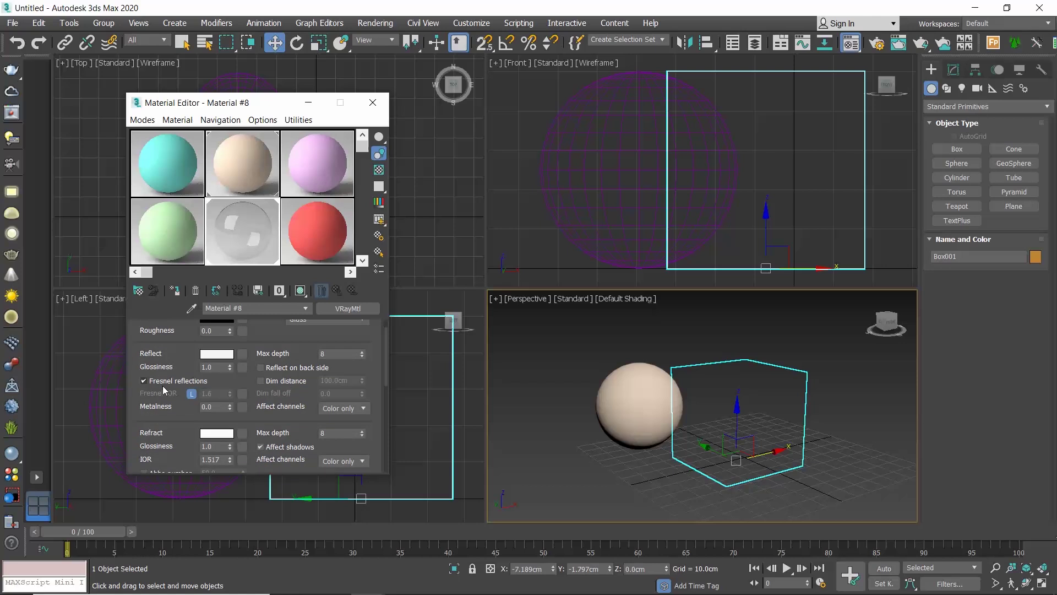
{"action": "left_click", "coordinate": [219, 435]}
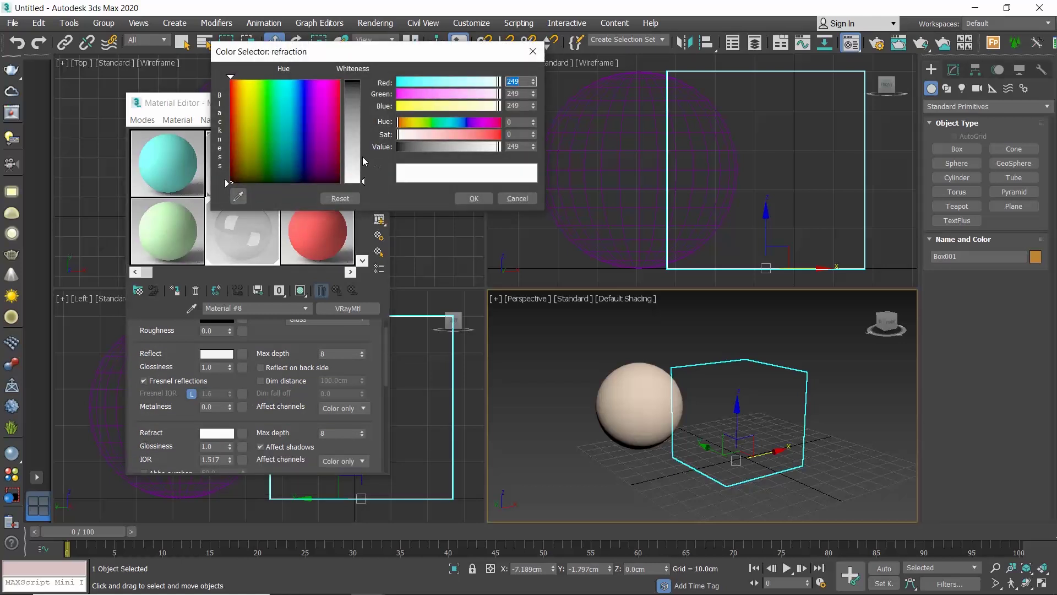
{"action": "left_click_drag", "start_coordinate": [363, 156], "coordinate": [364, 146]}
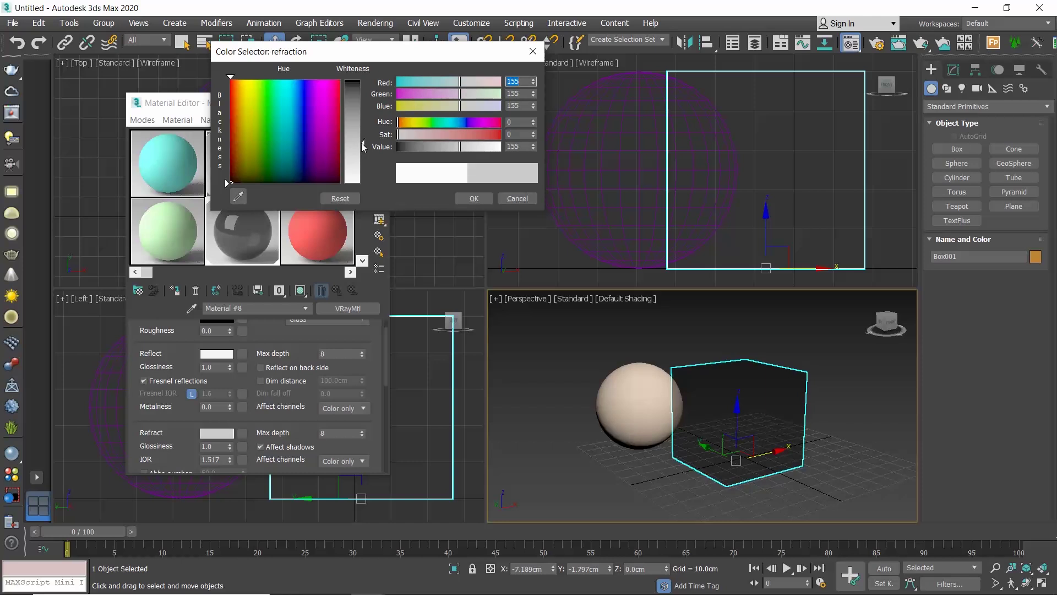
{"action": "left_click", "coordinate": [482, 201]}
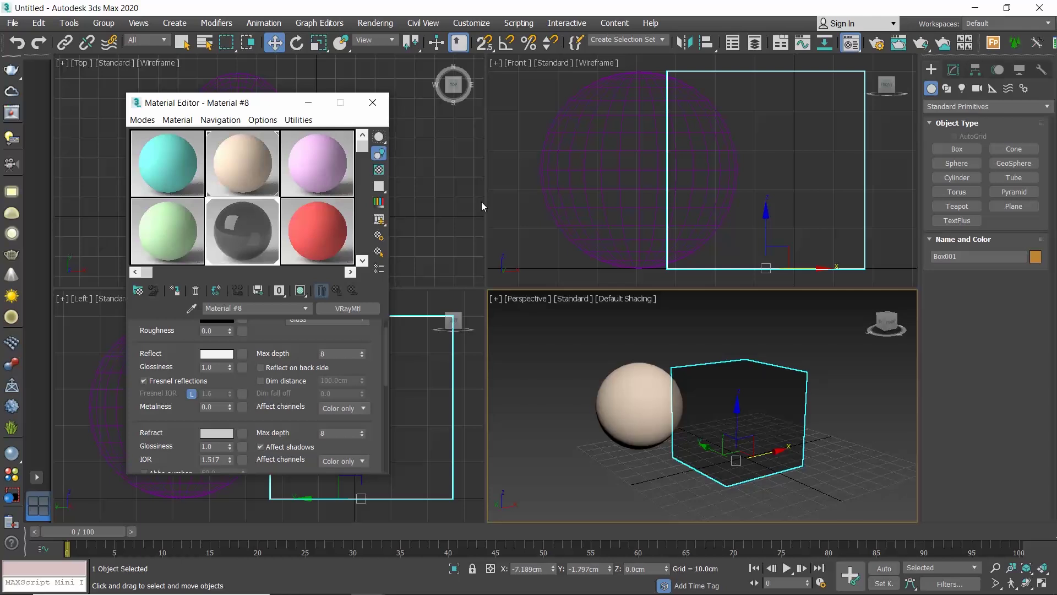
Select the sphere, activate Material #2, and add a VRayBitmap map to its Diffuse slot
{"action": "left_click", "coordinate": [618, 389]}
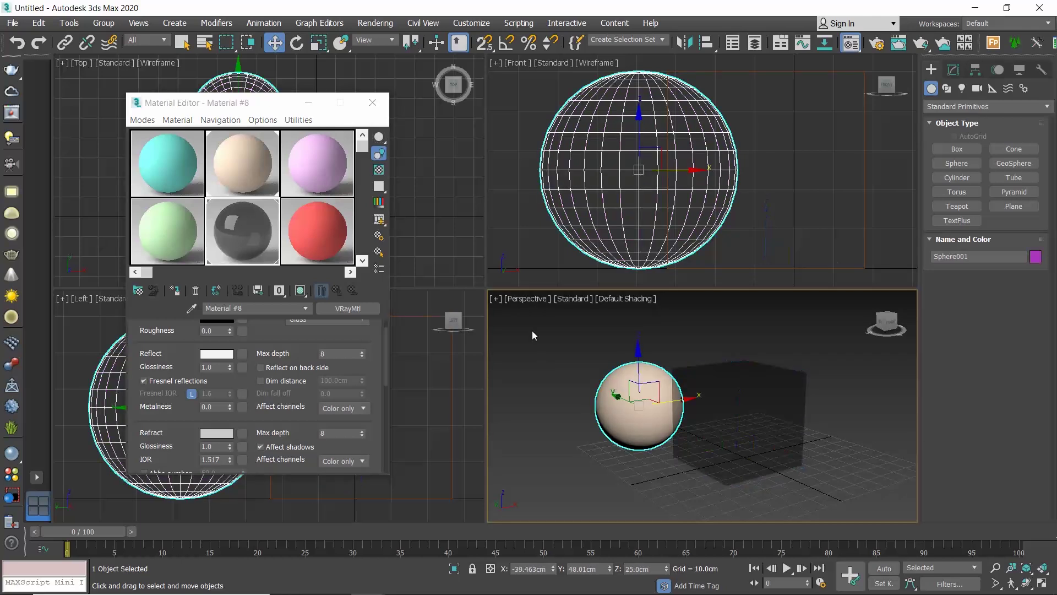
{"action": "left_click", "coordinate": [249, 160]}
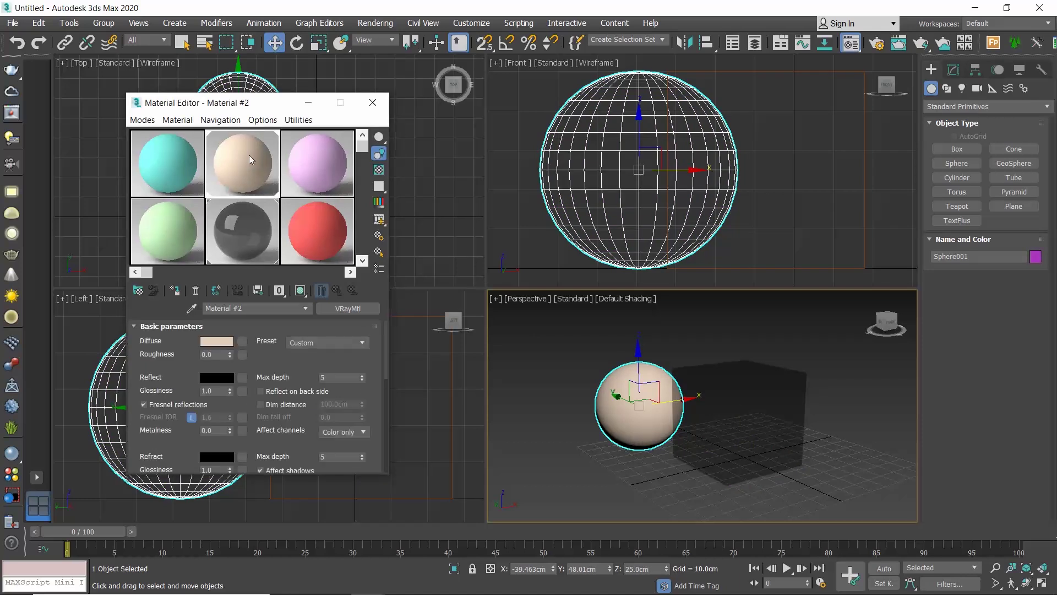
{"action": "left_click", "coordinate": [243, 342]}
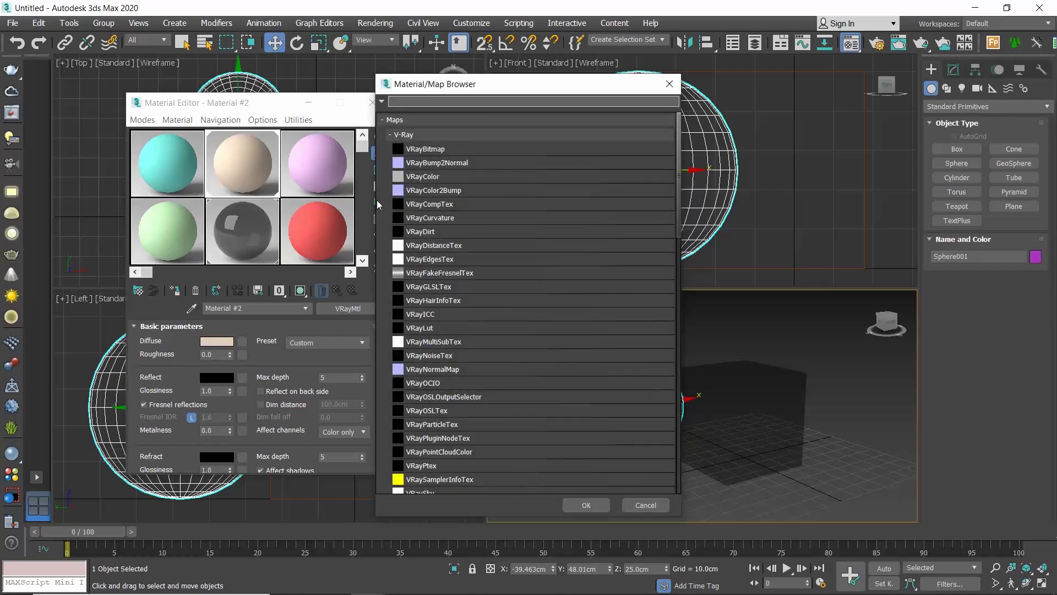
{"action": "left_click", "coordinate": [428, 150]}
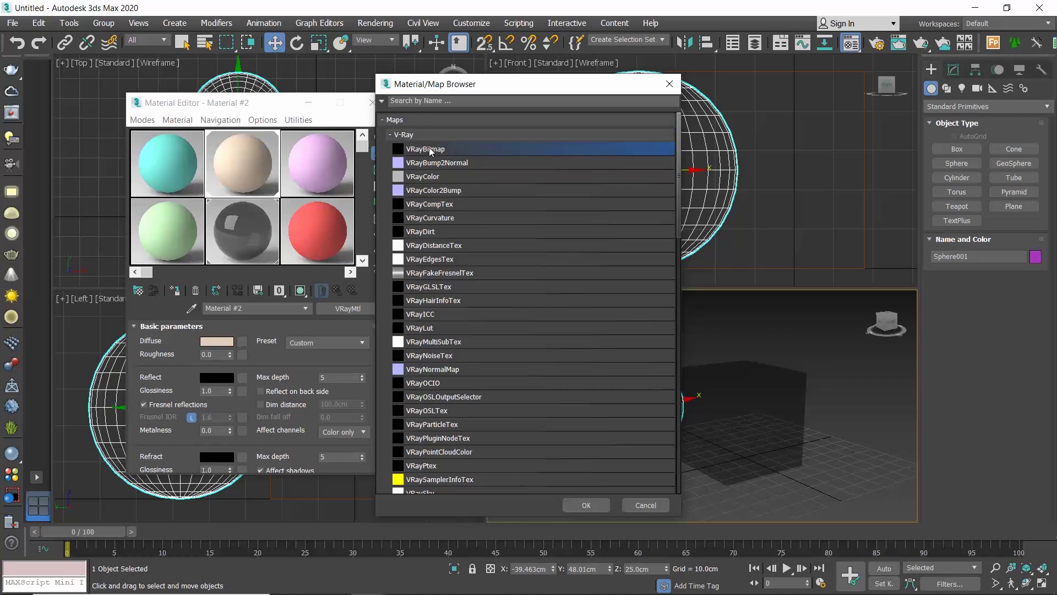
{"action": "left_click", "coordinate": [592, 505]}
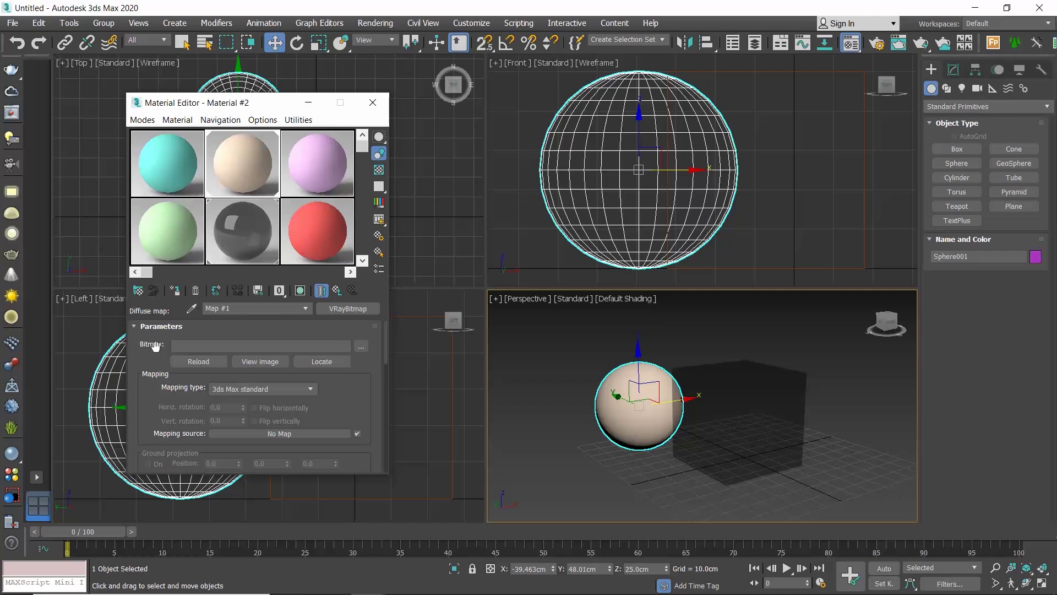
Load the TexturesCom_Brick_StoneCladding4_1K_albedo TIF into the diffuse VRayBitmap
{"action": "left_click", "coordinate": [361, 347]}
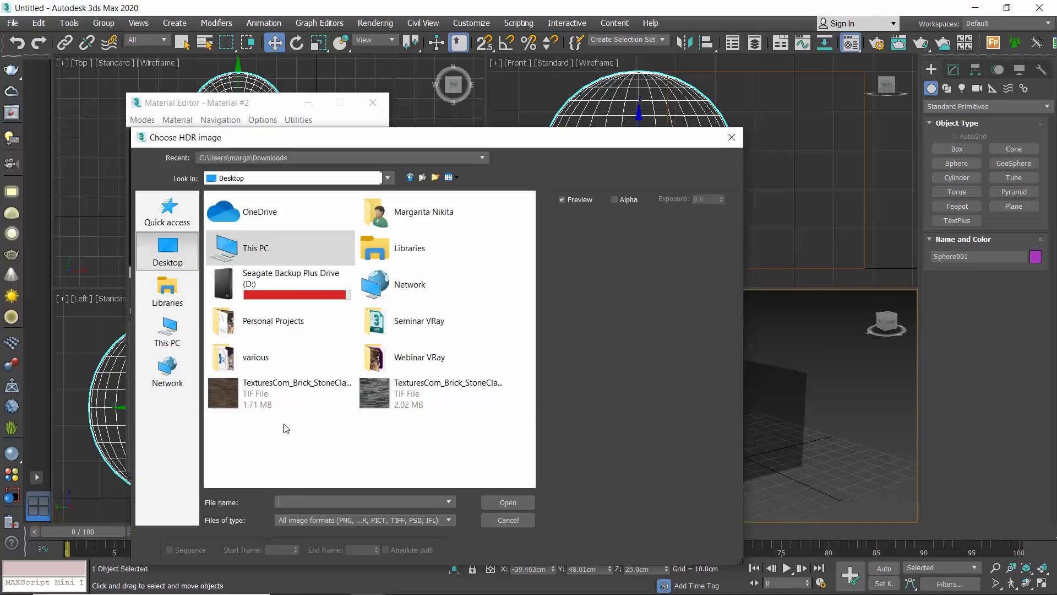
{"action": "left_click", "coordinate": [281, 407]}
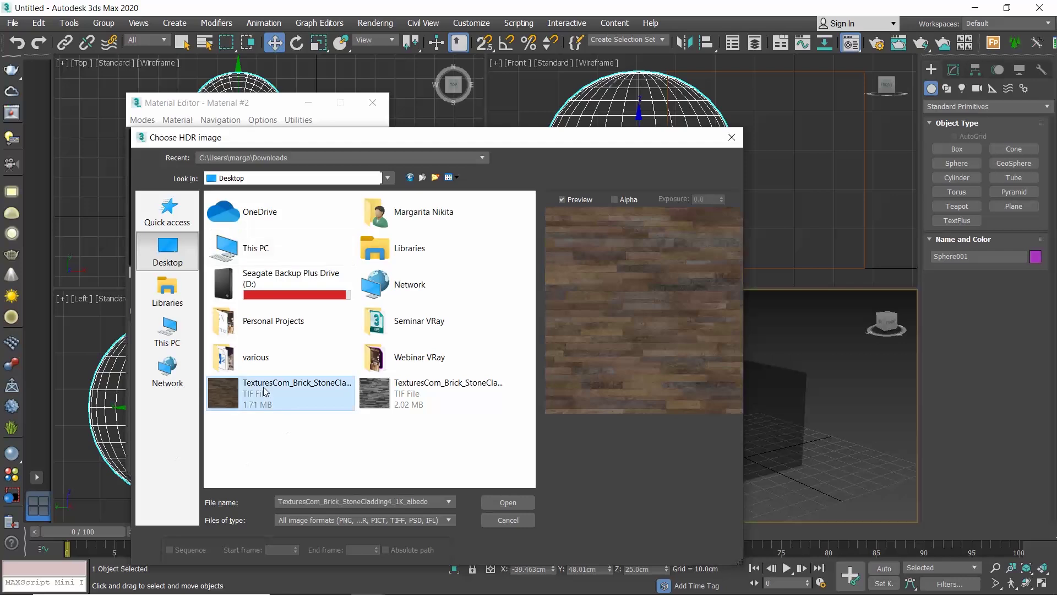
{"action": "left_click", "coordinate": [520, 501]}
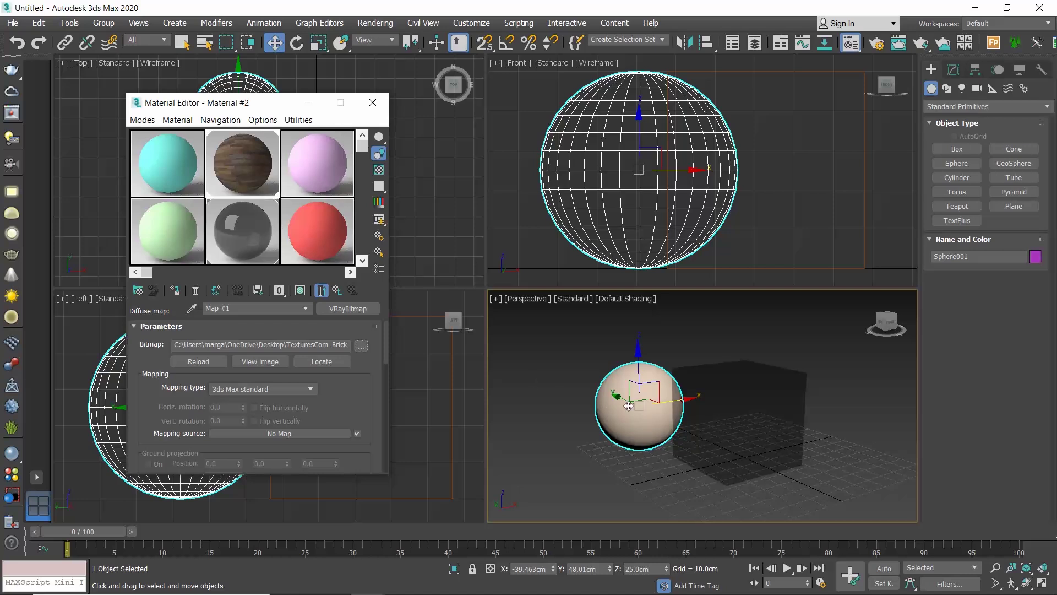
Display the stone-cladding texture on the sphere in the viewport and return to Material #2's top level
{"action": "left_click", "coordinate": [300, 291]}
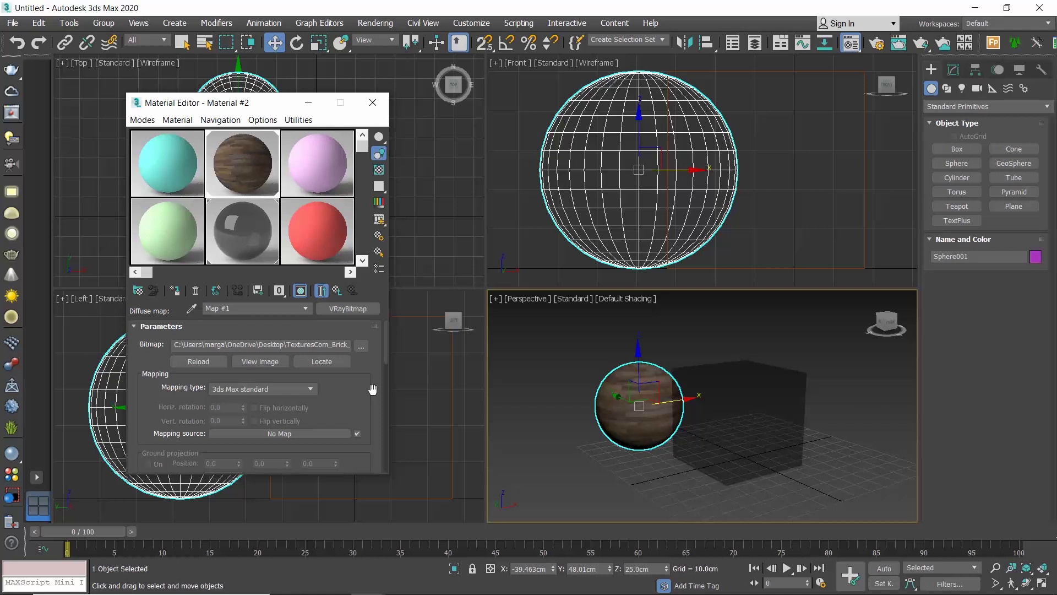
{"action": "left_click", "coordinate": [338, 293]}
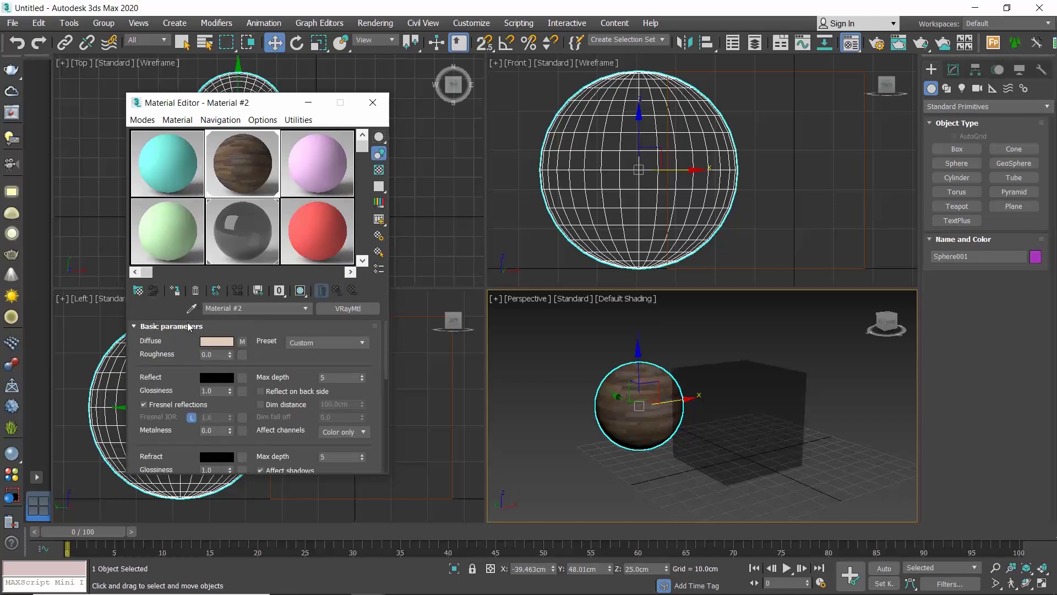
Set Material #2's reflect colour to light grey and expand its Maps rollout
{"action": "left_click", "coordinate": [222, 378]}
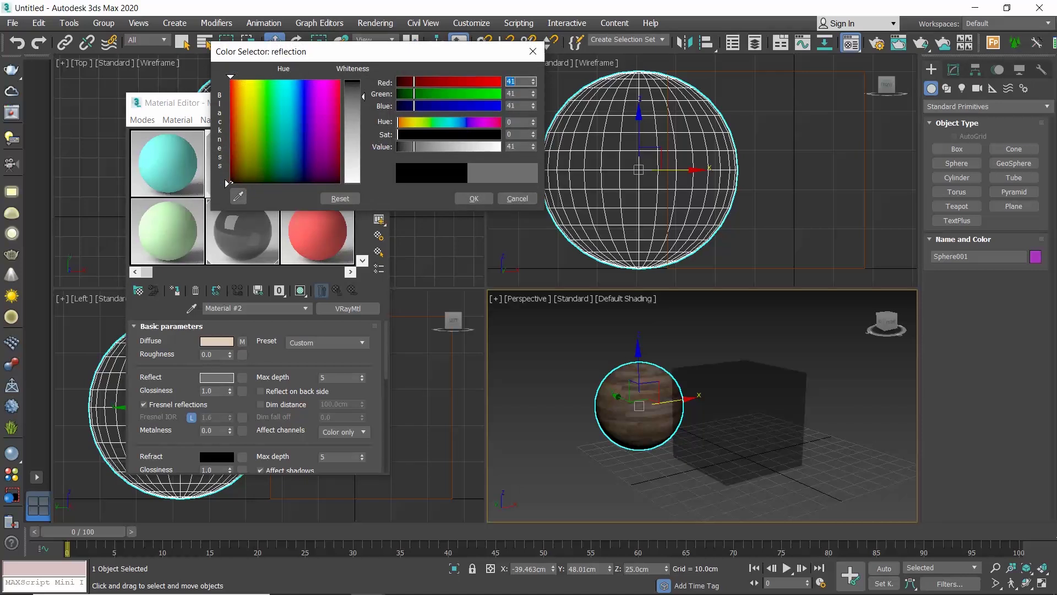
{"action": "left_click", "coordinate": [473, 199]}
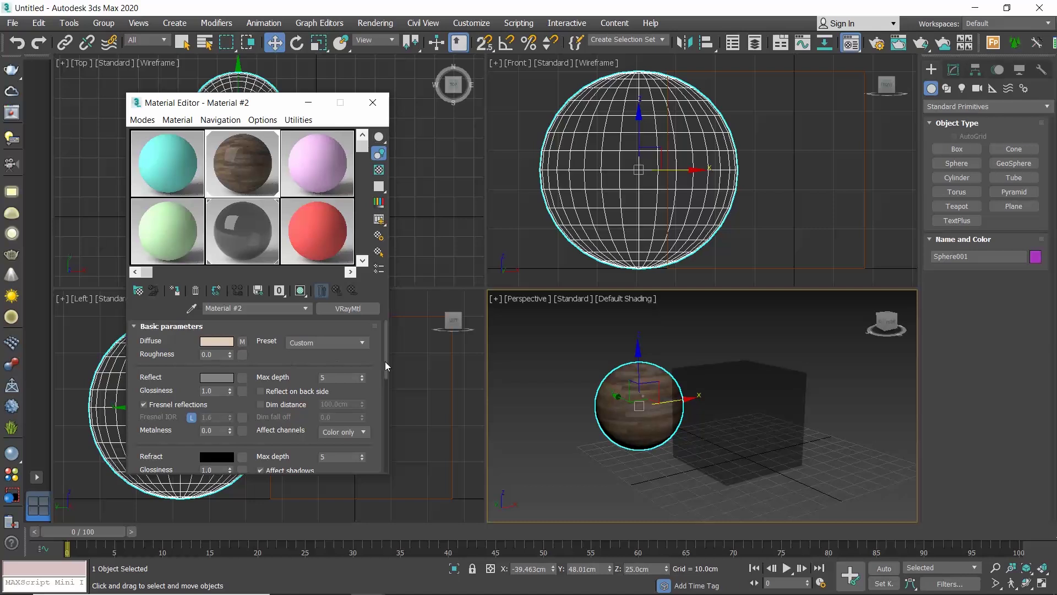
{"action": "left_click_drag", "start_coordinate": [384, 361], "coordinate": [390, 471]}
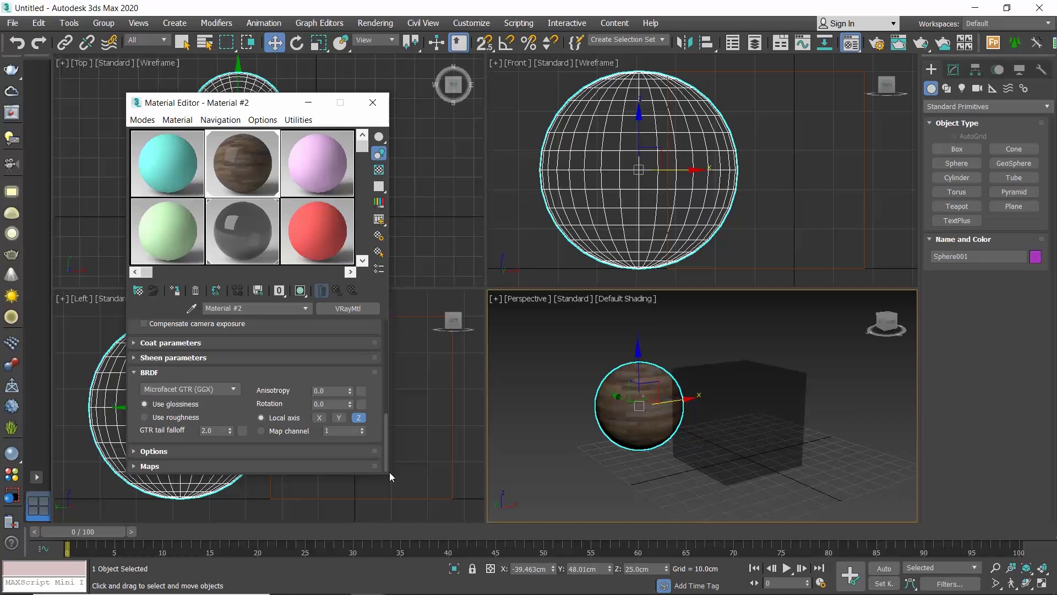
{"action": "left_click", "coordinate": [150, 467]}
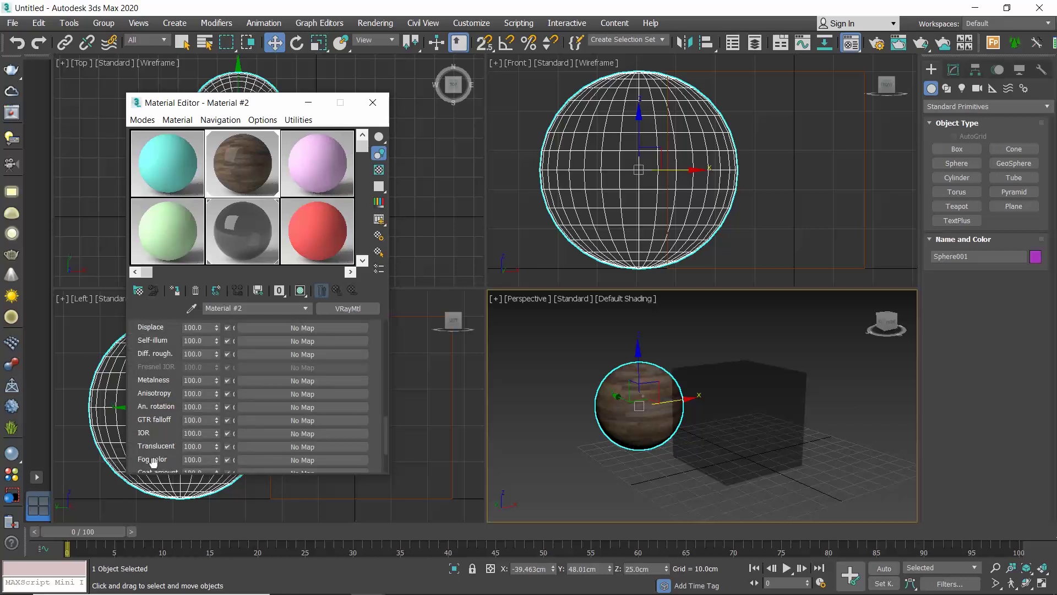
{"action": "scroll", "coordinate": [157, 400], "scroll_direction": "up", "scroll_amount": 3}
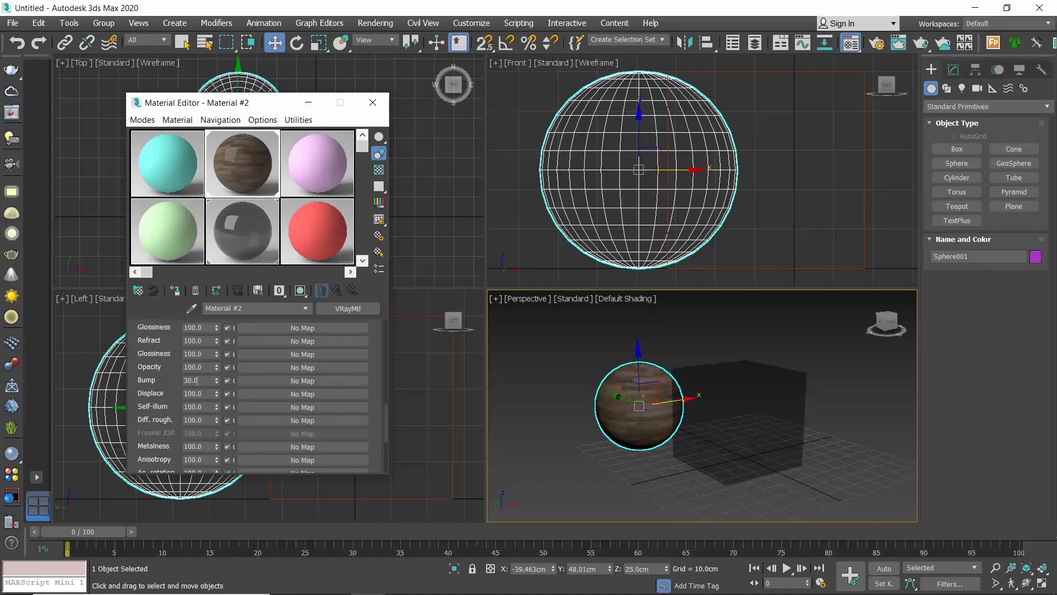
Put a VRayBitmap, Map #2, in the Bump channel, loaded with the TexturesCom_Brick_StoneCladding4_1K_height image
{"action": "left_click", "coordinate": [256, 381]}
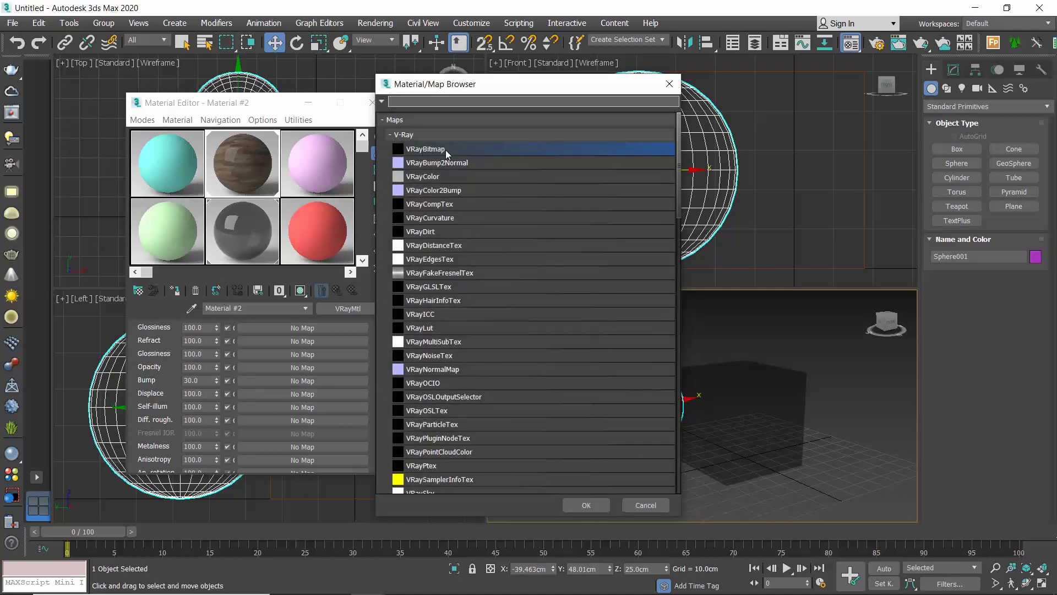
{"action": "left_click", "coordinate": [586, 505]}
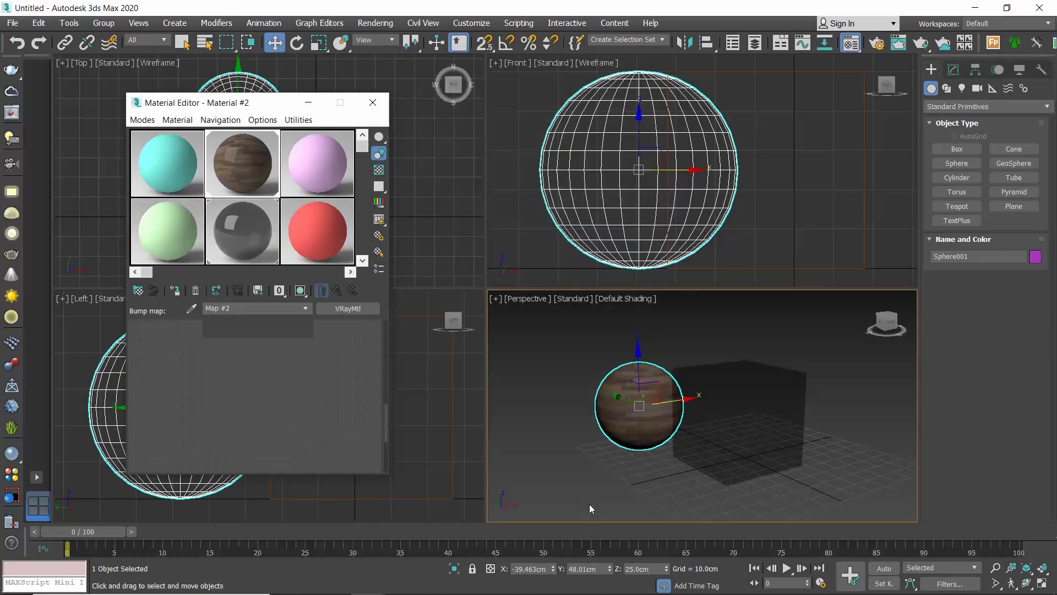
{"action": "scroll", "coordinate": [257, 348], "scroll_direction": "down", "scroll_amount": 5}
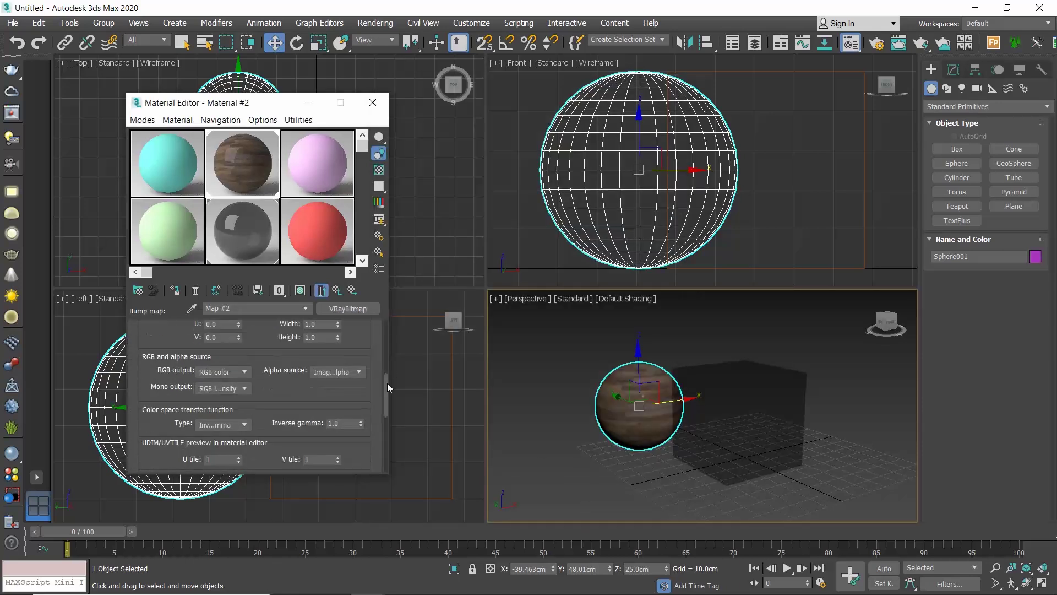
{"action": "left_click_drag", "start_coordinate": [387, 387], "coordinate": [396, 339]}
{"action": "left_click", "coordinate": [361, 345]}
{"action": "left_click", "coordinate": [410, 397]}
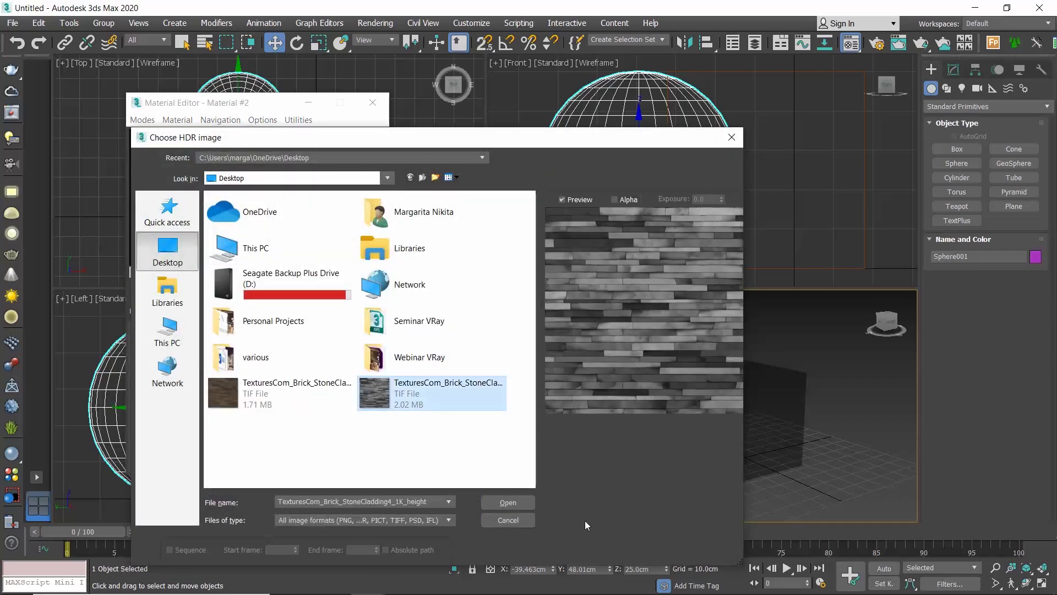
{"action": "left_click", "coordinate": [525, 502]}
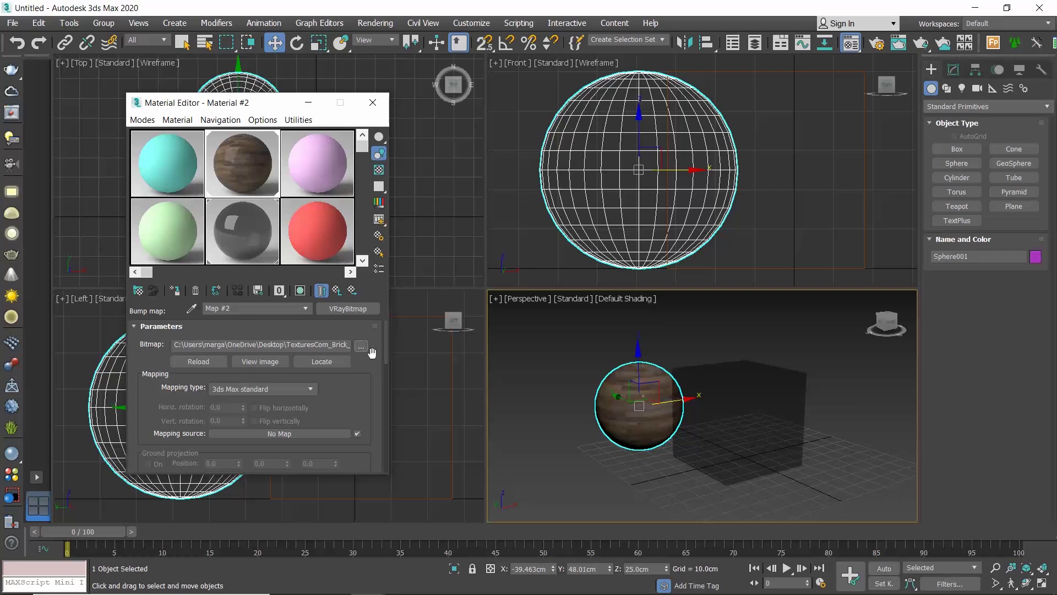
Return to Material #2 and uncheck its Diffuse map (Map #1) in the Maps rollout
{"action": "left_click", "coordinate": [336, 290]}
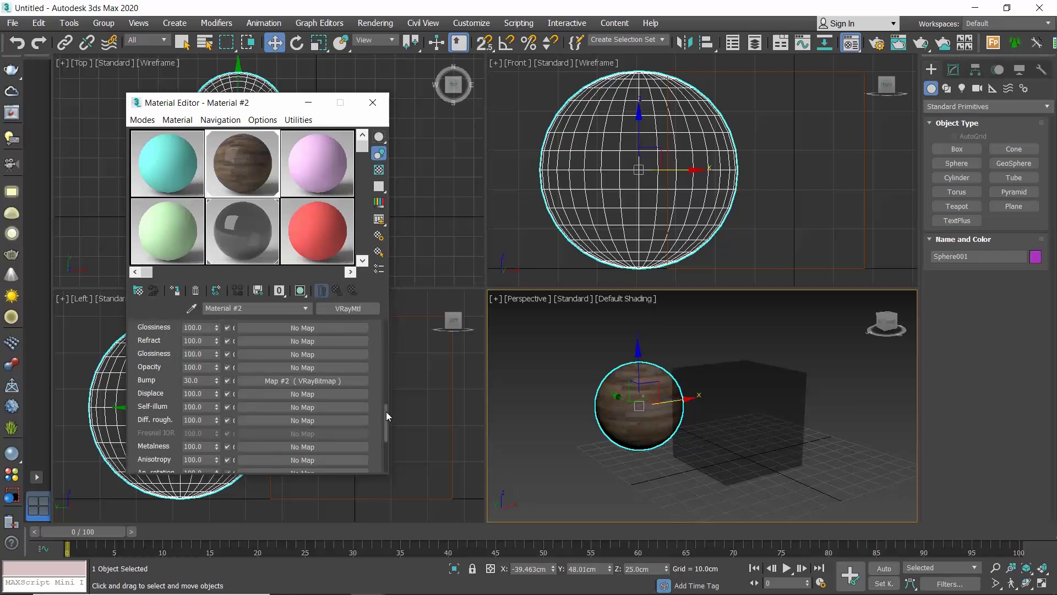
{"action": "left_click_drag", "start_coordinate": [385, 411], "coordinate": [385, 402]}
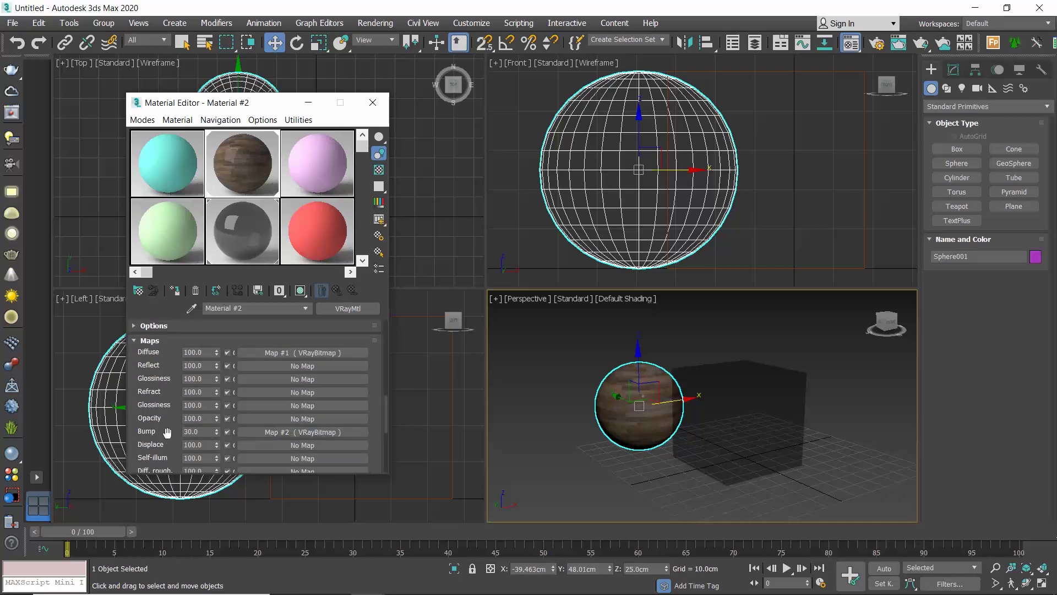
{"action": "left_click_drag", "start_coordinate": [386, 410], "coordinate": [385, 322]}
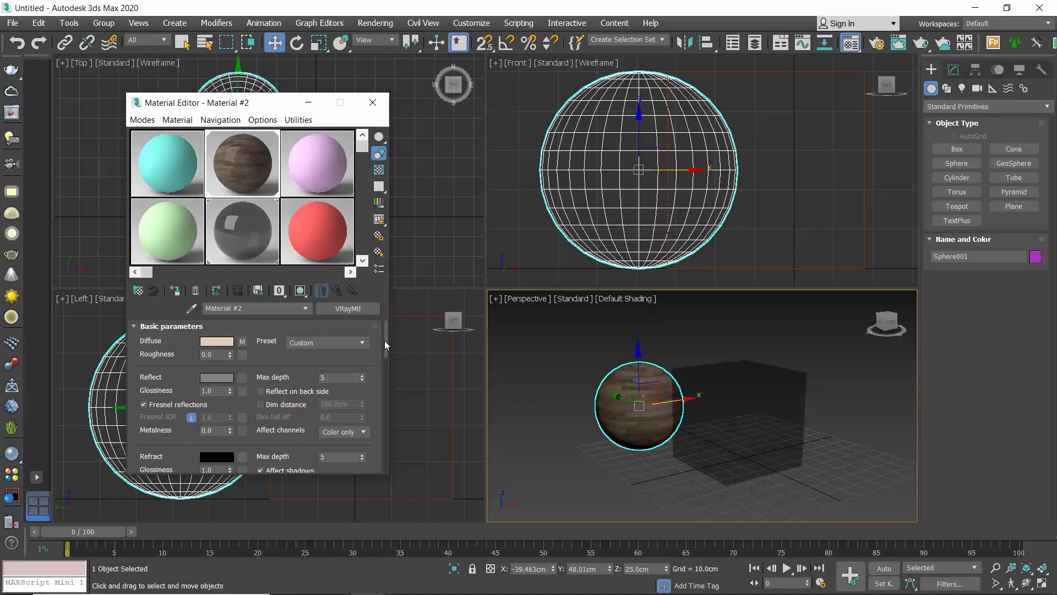
{"action": "left_click_drag", "start_coordinate": [386, 341], "coordinate": [382, 417]}
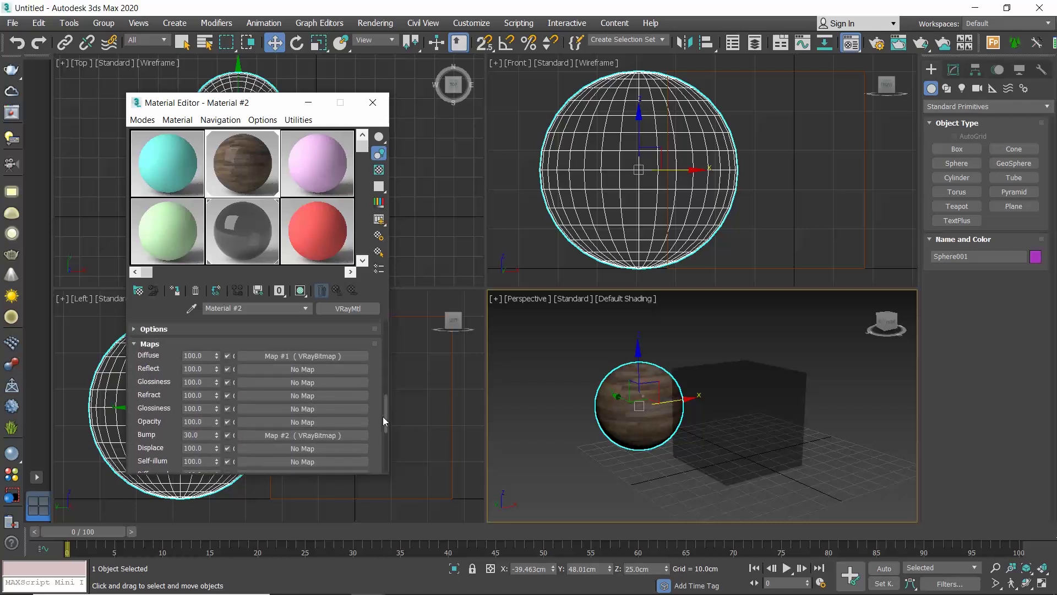
{"action": "left_click", "coordinate": [227, 356]}
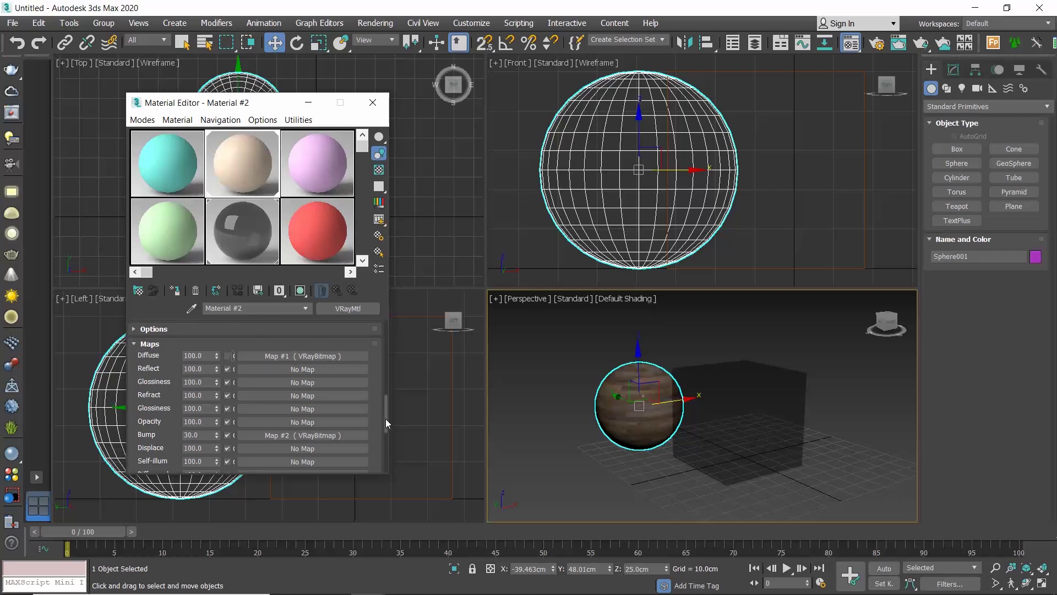
{"action": "left_click_drag", "start_coordinate": [386, 423], "coordinate": [384, 336]}
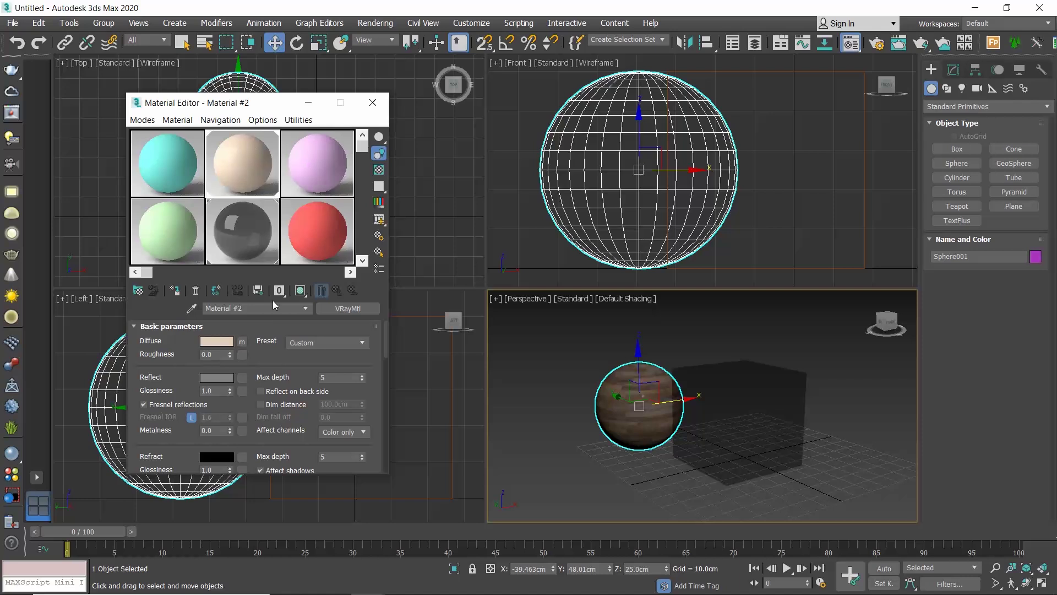
Drag the bump map onto Material #2's Reflect channel and confirm it as a copy
{"action": "left_click", "coordinate": [535, 465]}
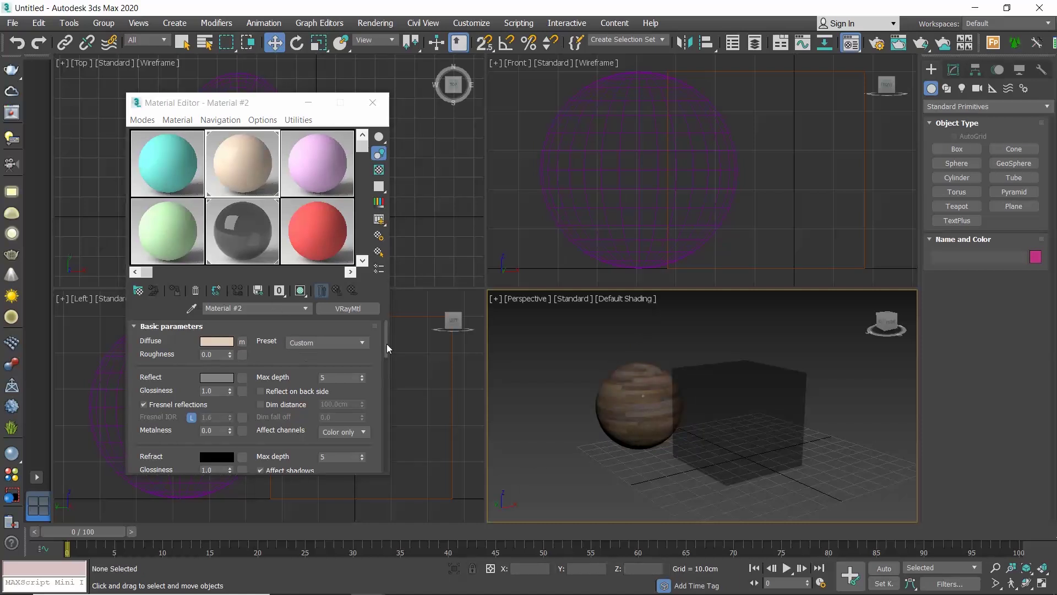
{"action": "left_click_drag", "start_coordinate": [387, 342], "coordinate": [393, 417]}
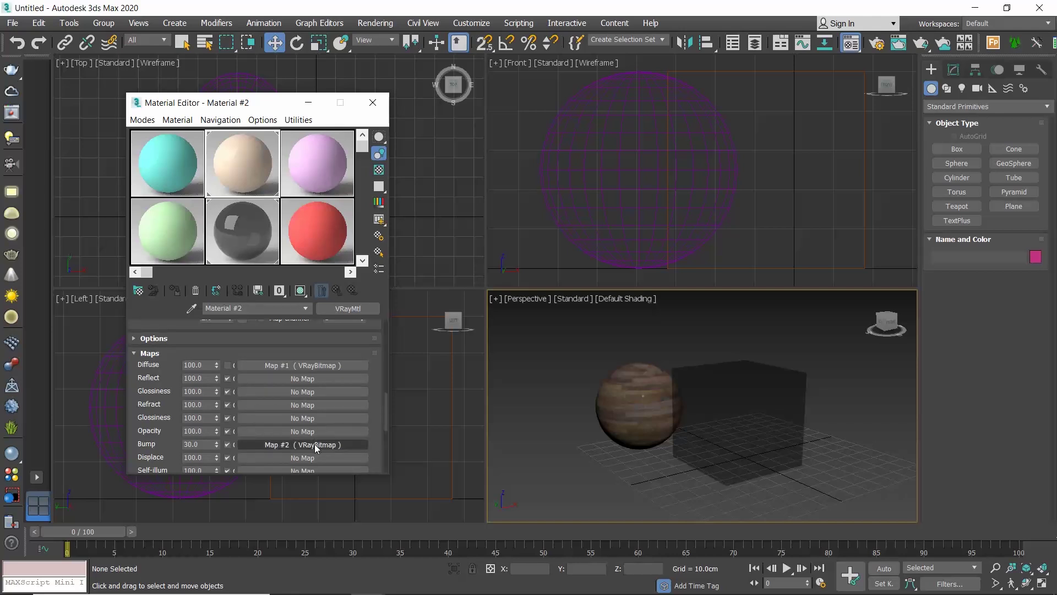
{"action": "left_click_drag", "start_coordinate": [316, 445], "coordinate": [318, 433]}
{"action": "left_click_drag", "start_coordinate": [318, 378], "coordinate": [317, 379]}
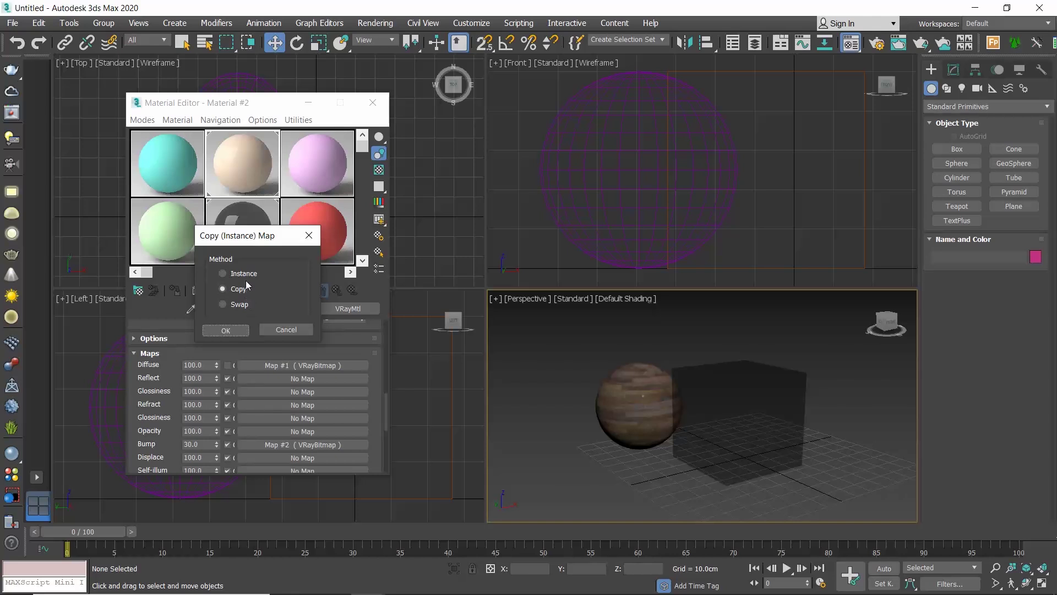
{"action": "left_click", "coordinate": [238, 331]}
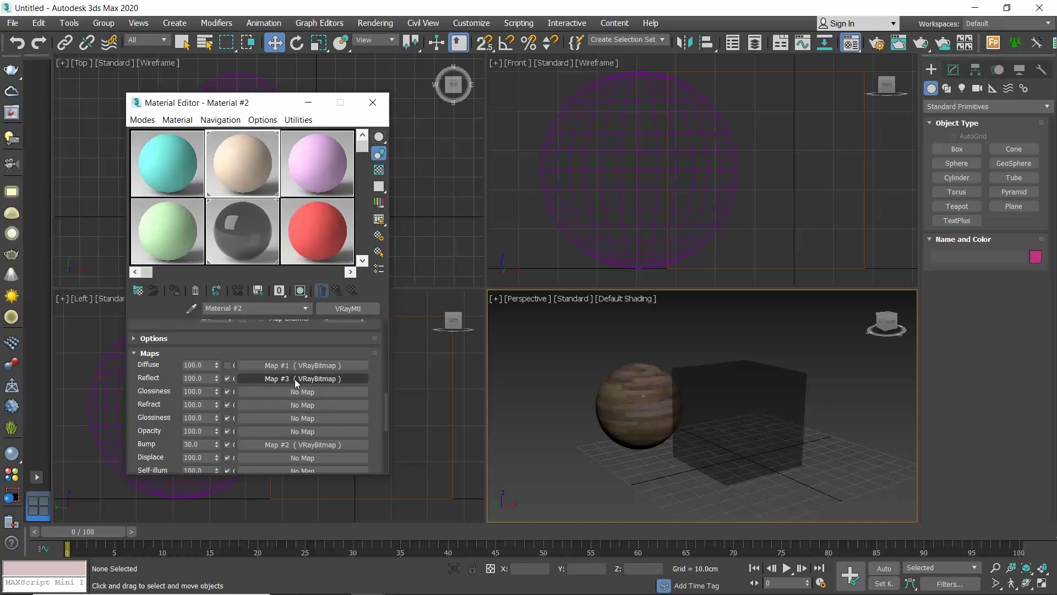
Copy the Reflect map and paste a copy into the Glossiness slot
{"action": "left_click_drag", "start_coordinate": [382, 406], "coordinate": [394, 325]}
{"action": "right_click", "coordinate": [243, 380]}
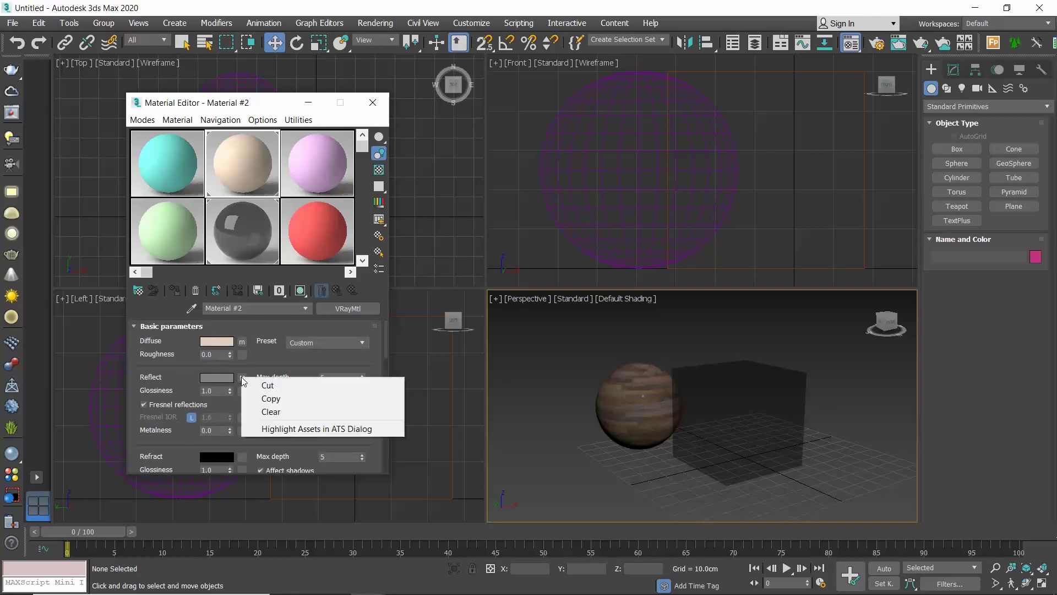
{"action": "left_click", "coordinate": [269, 397]}
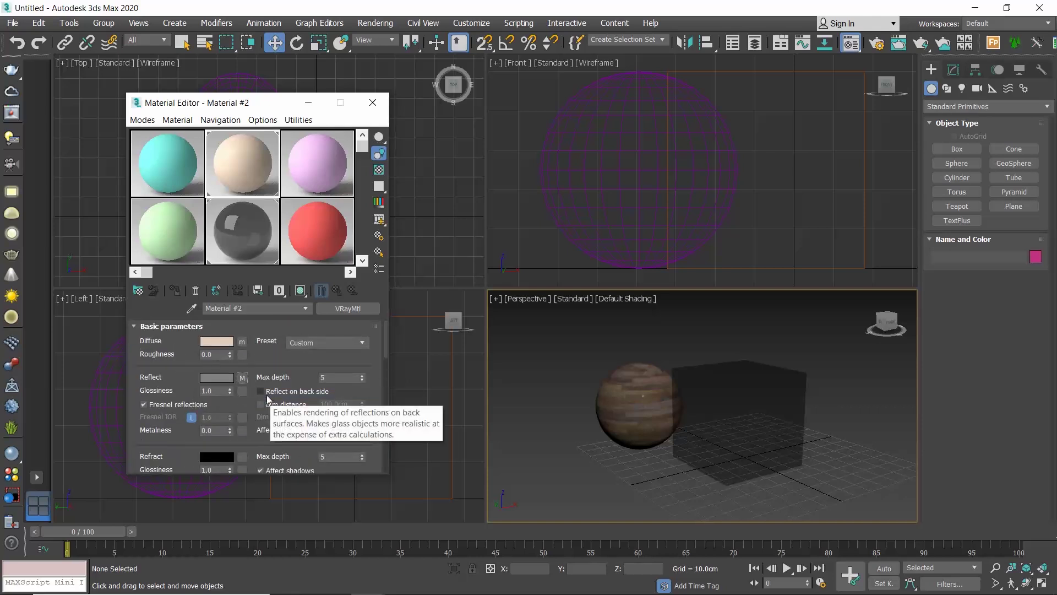
{"action": "right_click", "coordinate": [242, 393]}
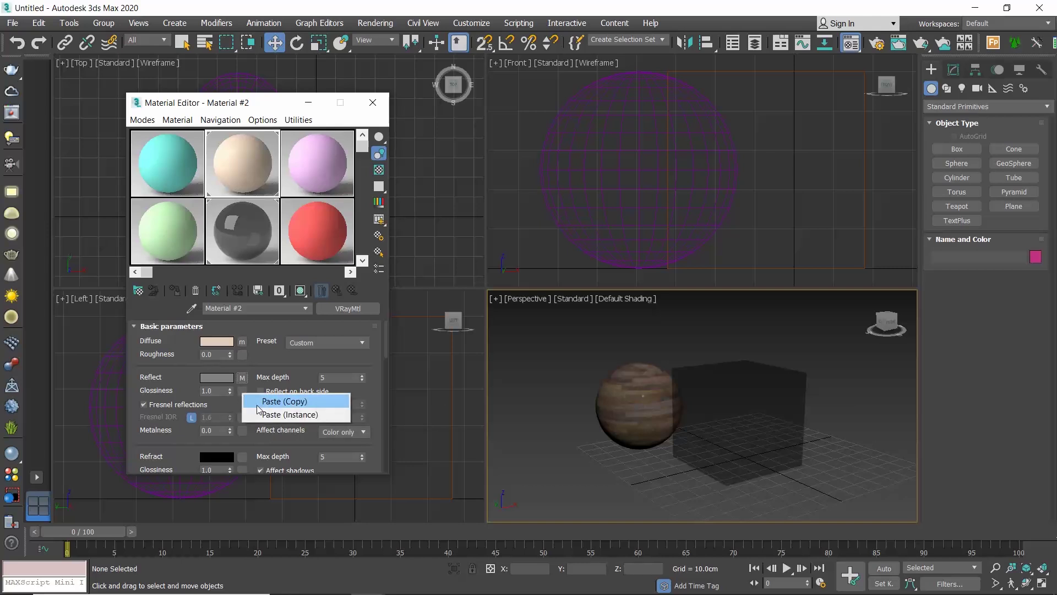
{"action": "left_click", "coordinate": [259, 407]}
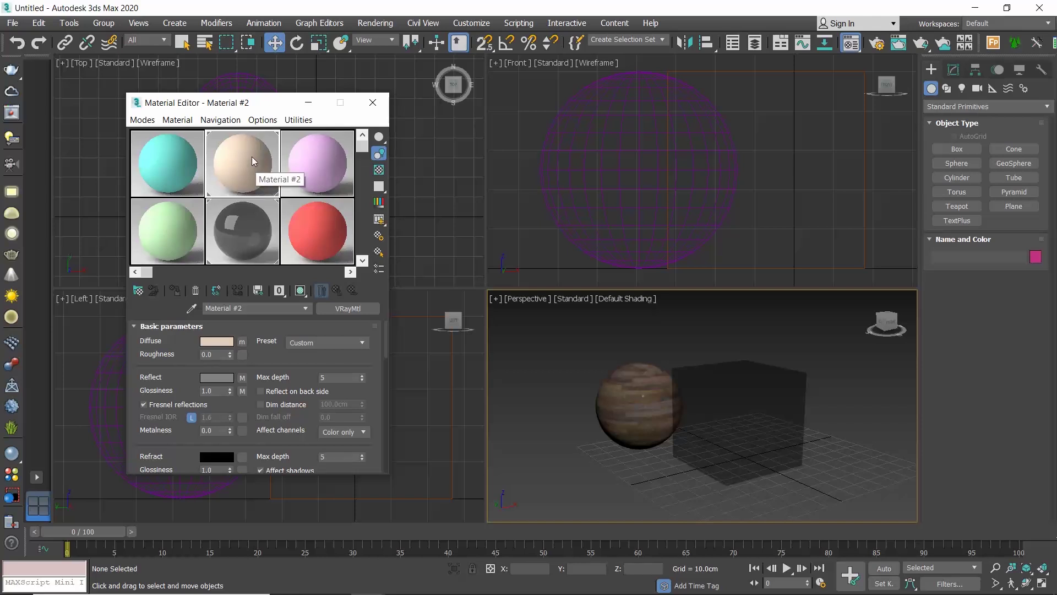
Place the beige Material #2 in the first sample slot, replacing the cyan material
{"action": "left_click", "coordinate": [163, 155]}
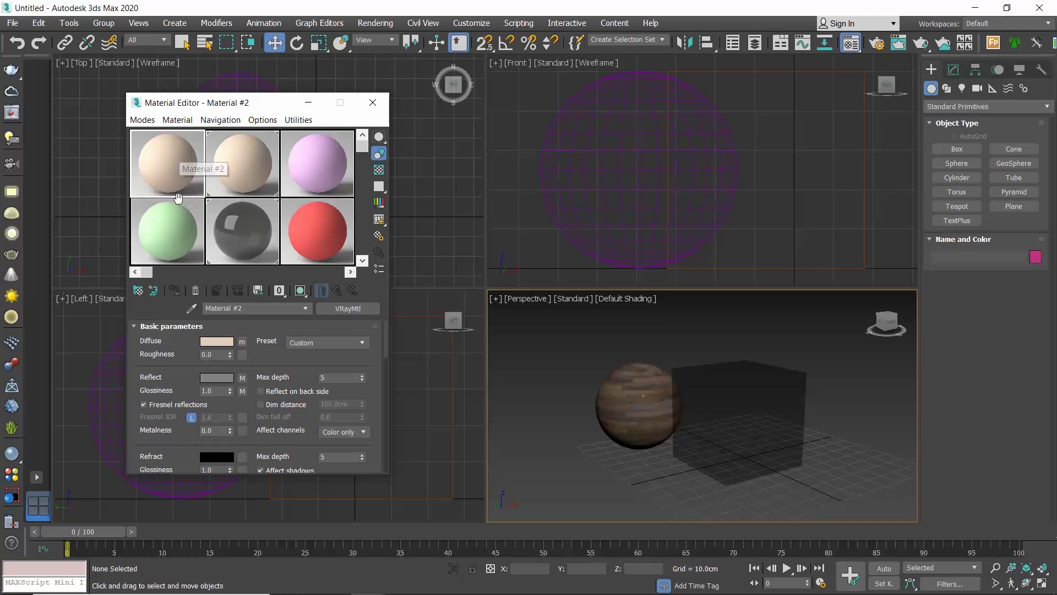
{"action": "mouse_move", "coordinate": [361, 144]}
{"action": "left_mouse_down"}
{"action": "mouse_move", "coordinate": [362, 260]}
{"action": "mouse_move", "coordinate": [371, 149]}
{"action": "left_mouse_up"}
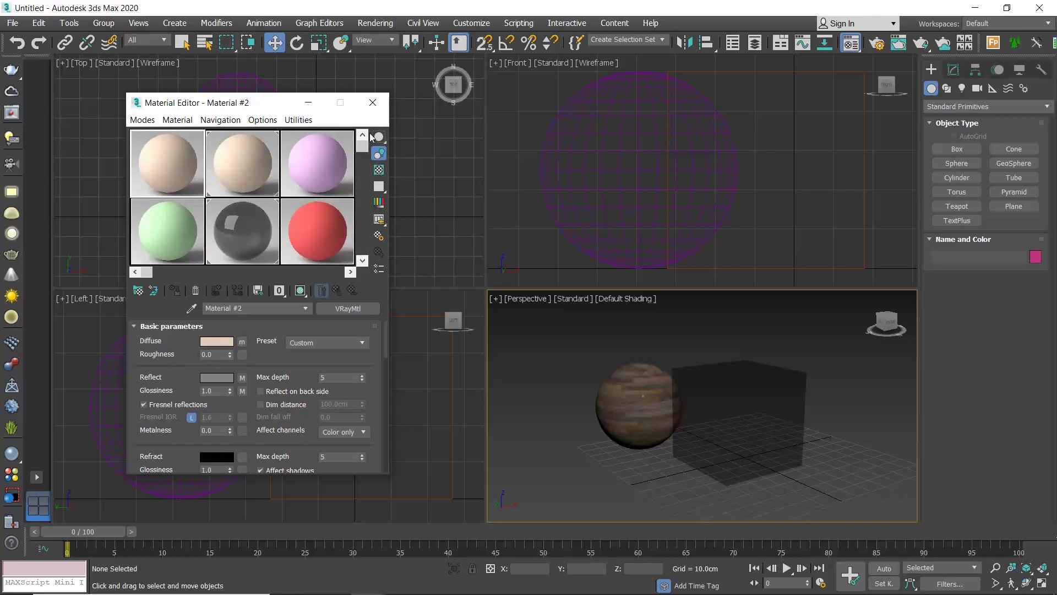
{"action": "left_click", "coordinate": [262, 120]}
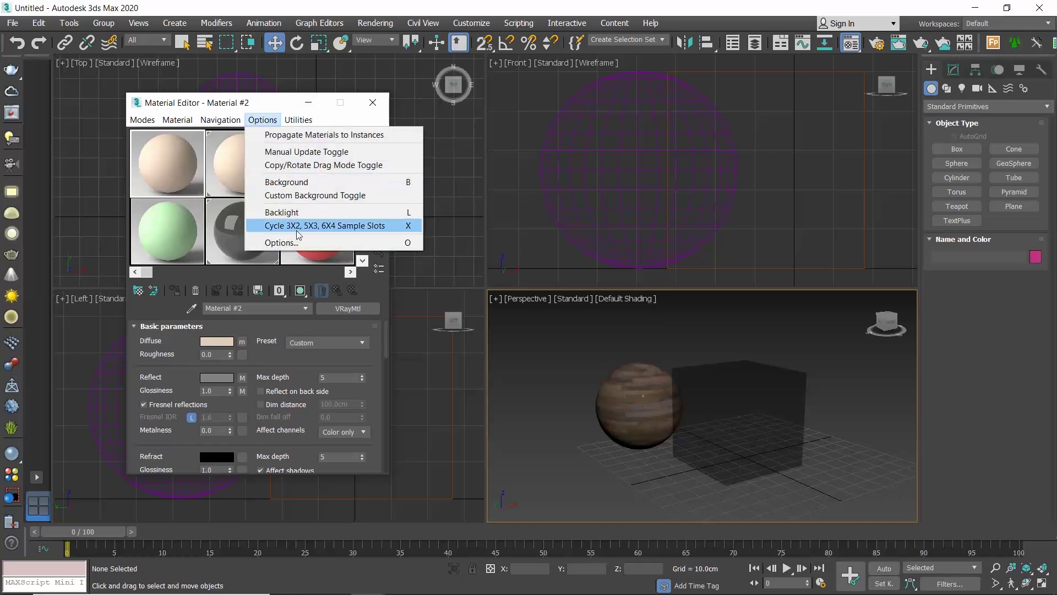
{"action": "left_click", "coordinate": [295, 225]}
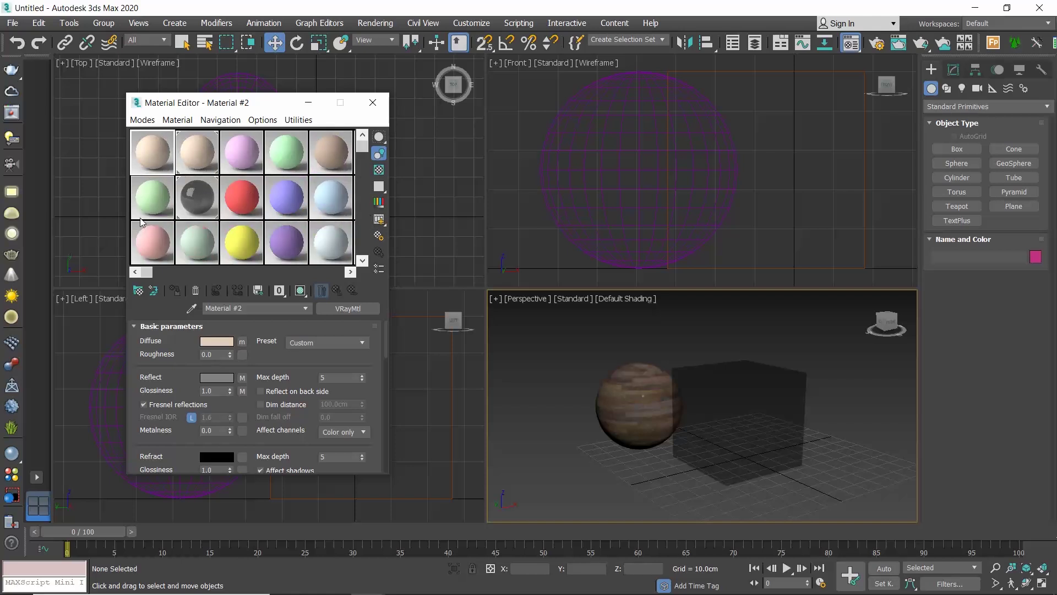
{"action": "left_click", "coordinate": [262, 120]}
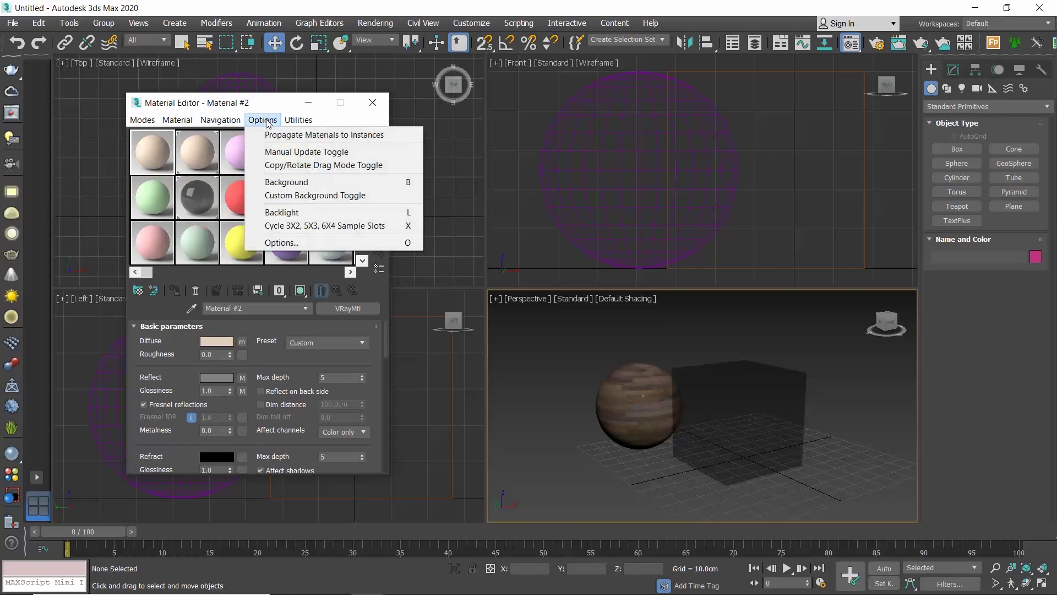
{"action": "left_click", "coordinate": [307, 227]}
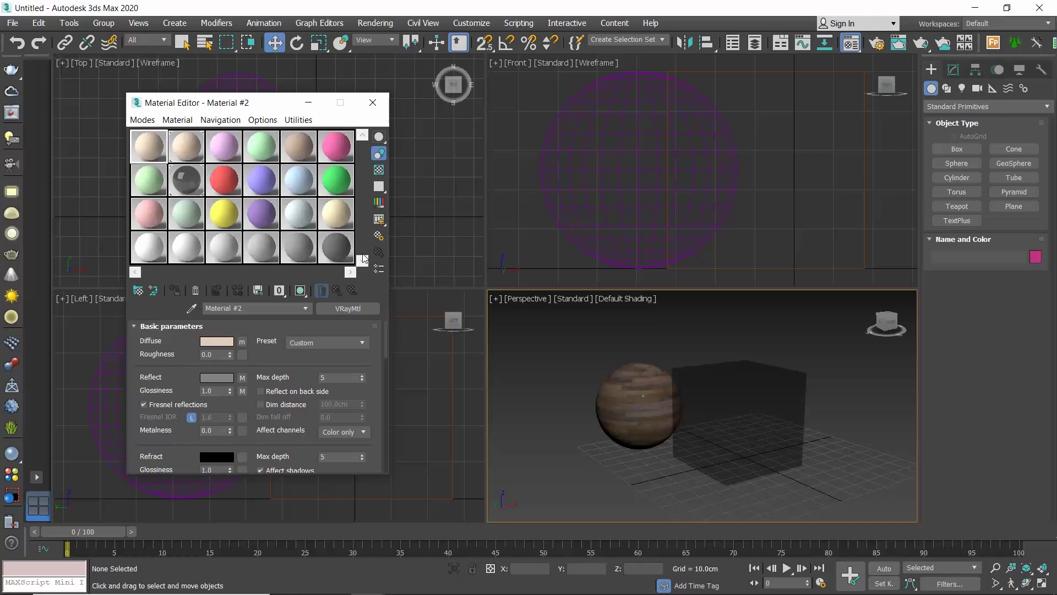
{"action": "left_click", "coordinate": [262, 119]}
{"action": "left_click", "coordinate": [307, 232]}
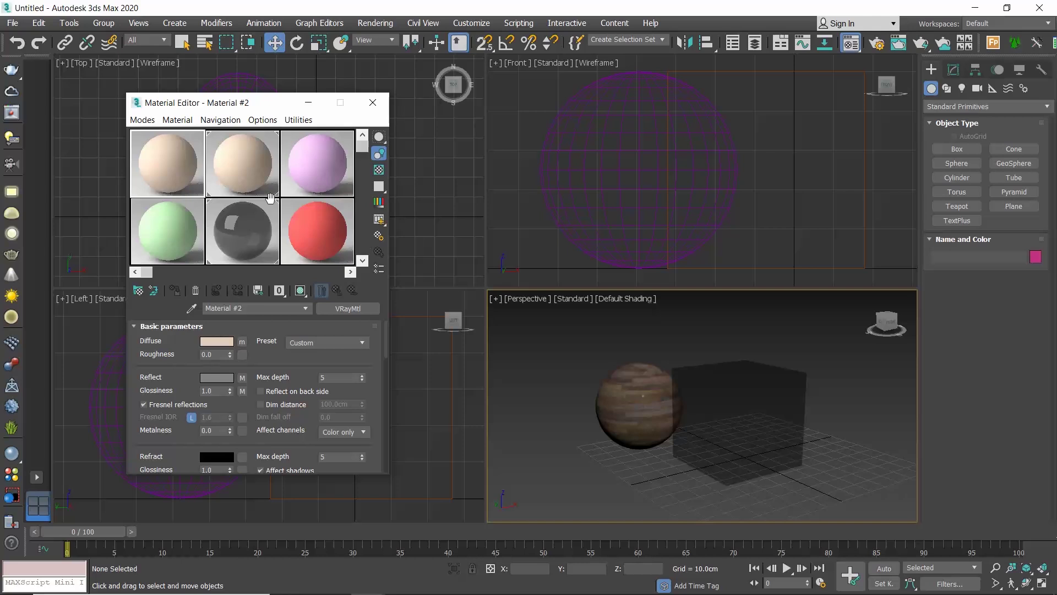
Reset the glass Material #8's slot to a default VRayMtl, Material #26, affecting only the editor slot
{"action": "left_click", "coordinate": [242, 221]}
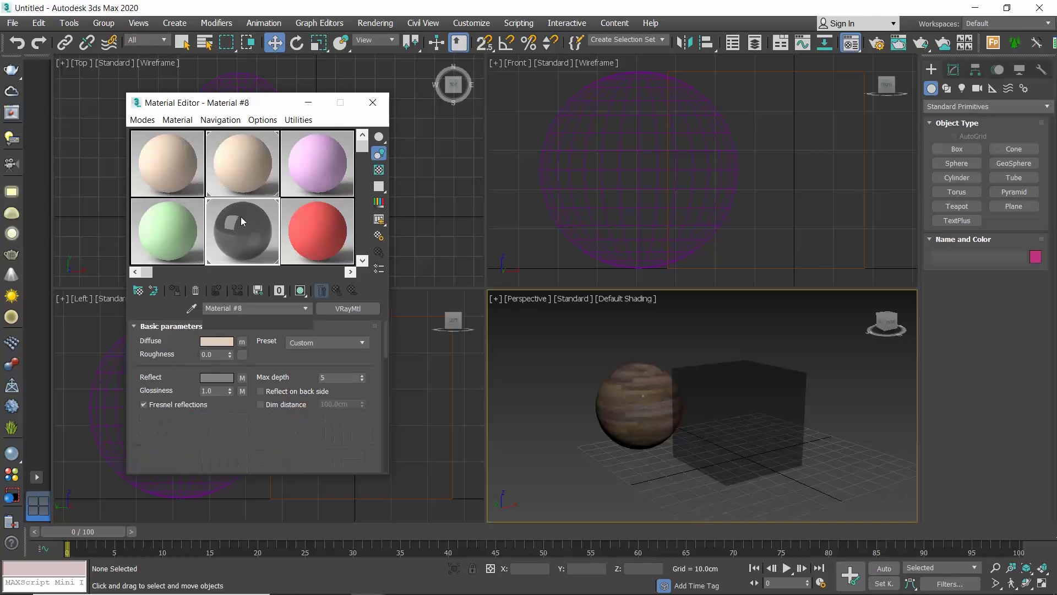
{"action": "left_click", "coordinate": [196, 291]}
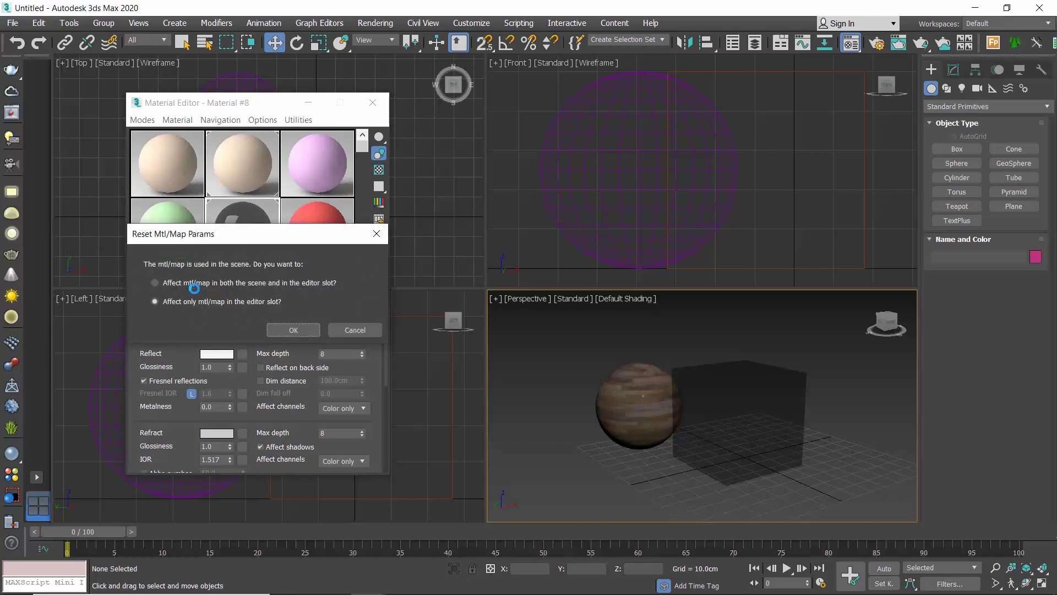
{"action": "left_click", "coordinate": [293, 330]}
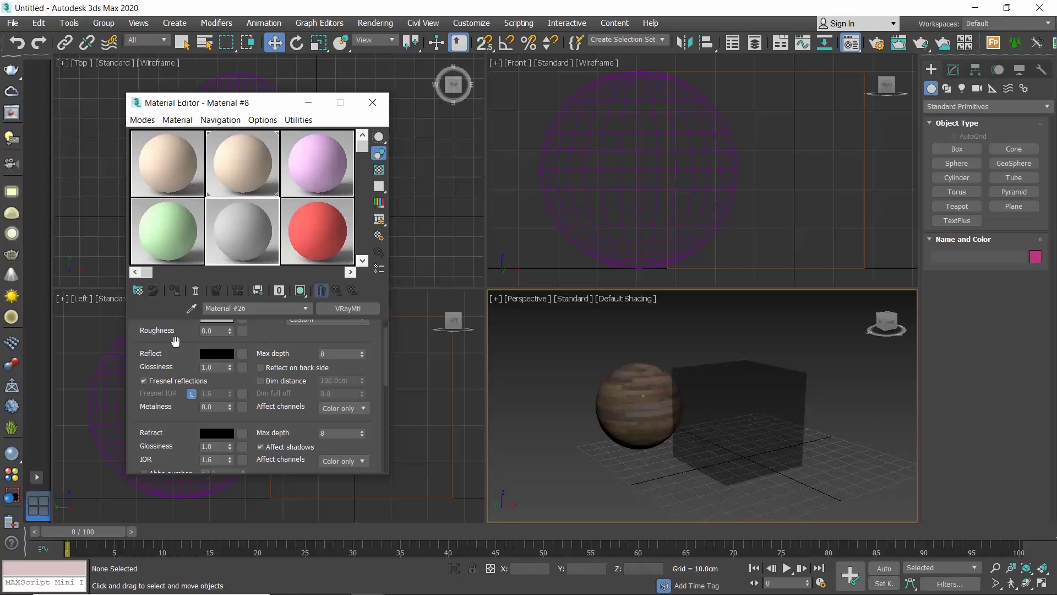
{"action": "scroll", "coordinate": [167, 345], "scroll_direction": "up", "scroll_amount": 2}
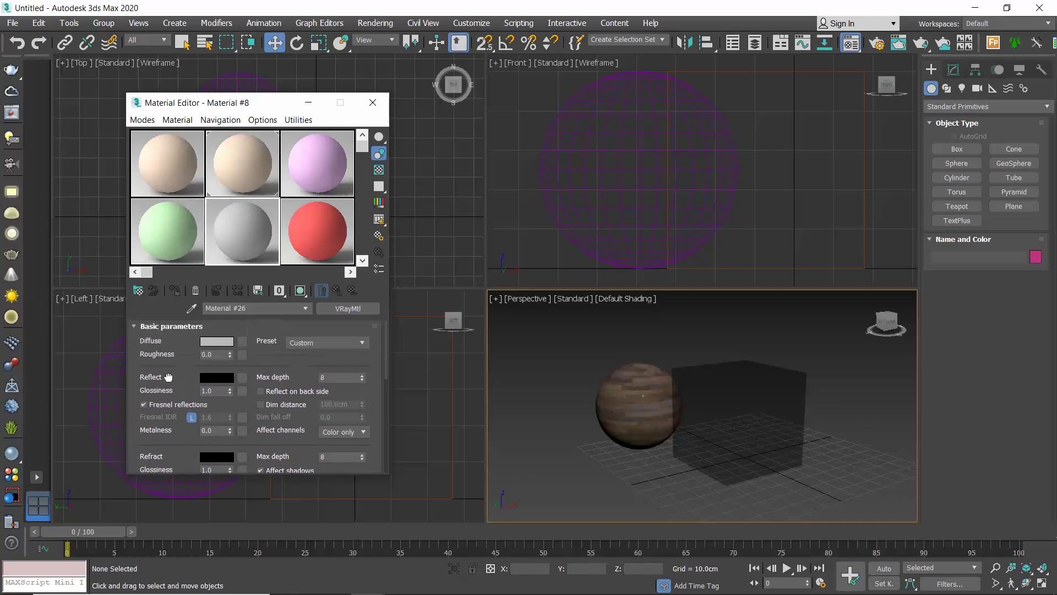
Pick the glass Material #8 back into the slot from the box in the viewport
{"action": "left_click", "coordinate": [191, 309]}
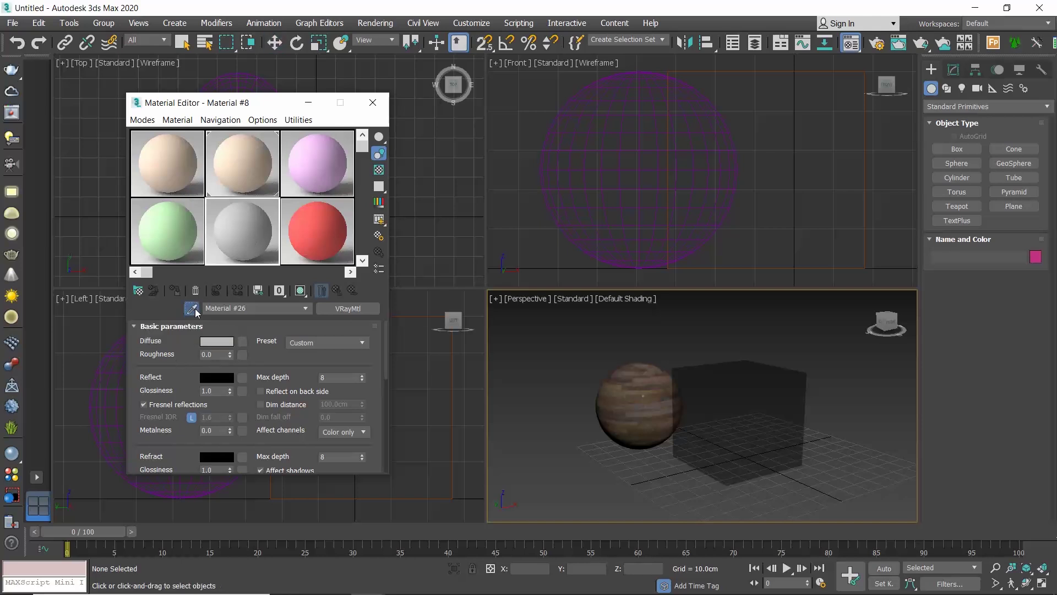
{"action": "left_click", "coordinate": [747, 396]}
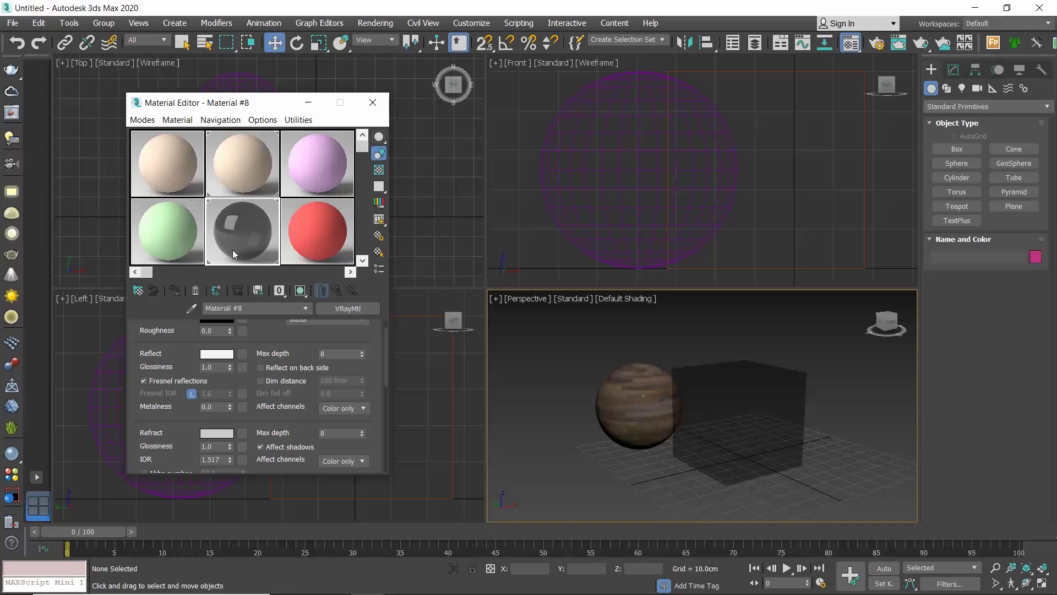
Switch the Material Editor mode to the Slate Material Editor
{"action": "left_click", "coordinate": [142, 119]}
{"action": "left_click", "coordinate": [158, 152]}
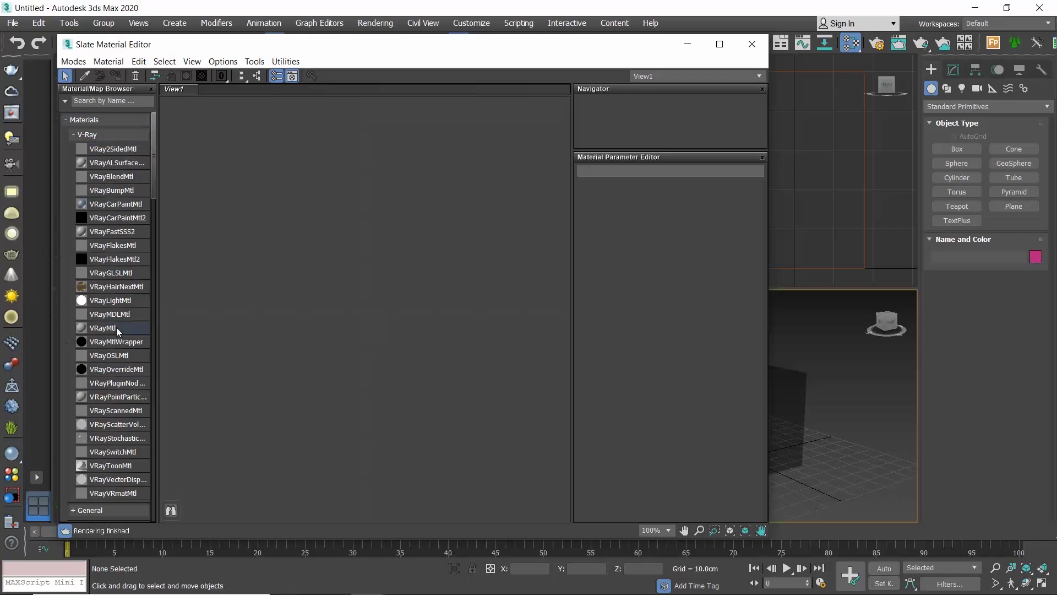
Add a VRayMtl node, Material #27, to View1, move it higher, and show its parameters
{"action": "left_click_drag", "start_coordinate": [92, 326], "coordinate": [376, 272]}
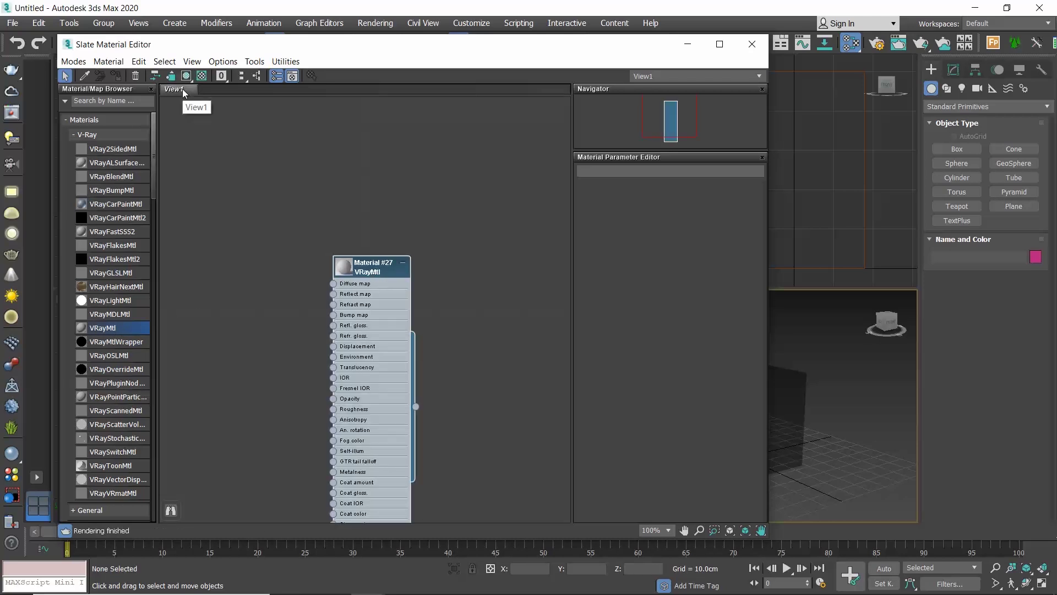
{"action": "left_click_drag", "start_coordinate": [374, 275], "coordinate": [364, 187]}
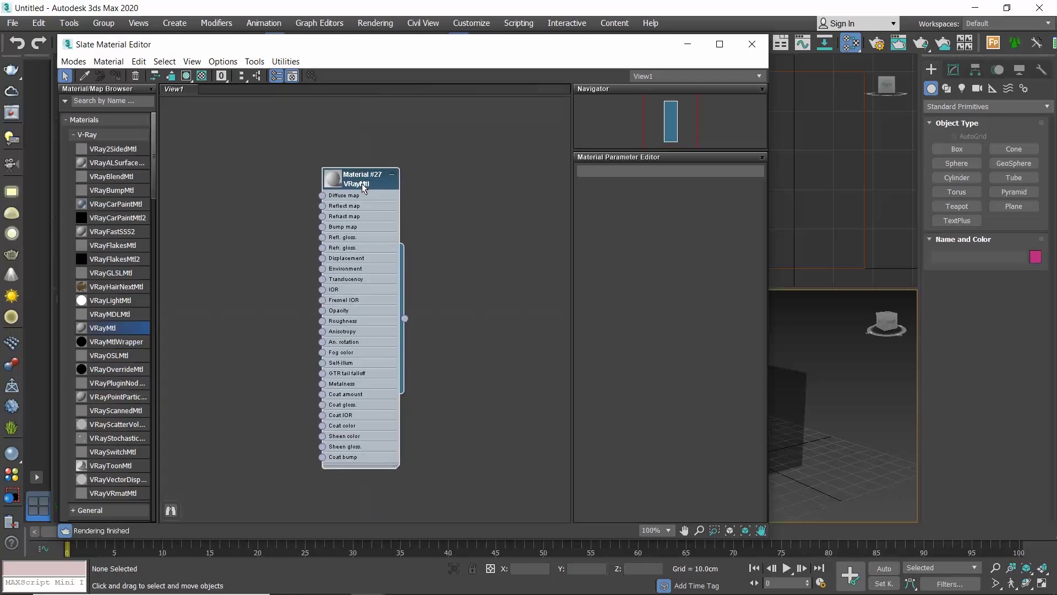
{"action": "double_click", "coordinate": [384, 216]}
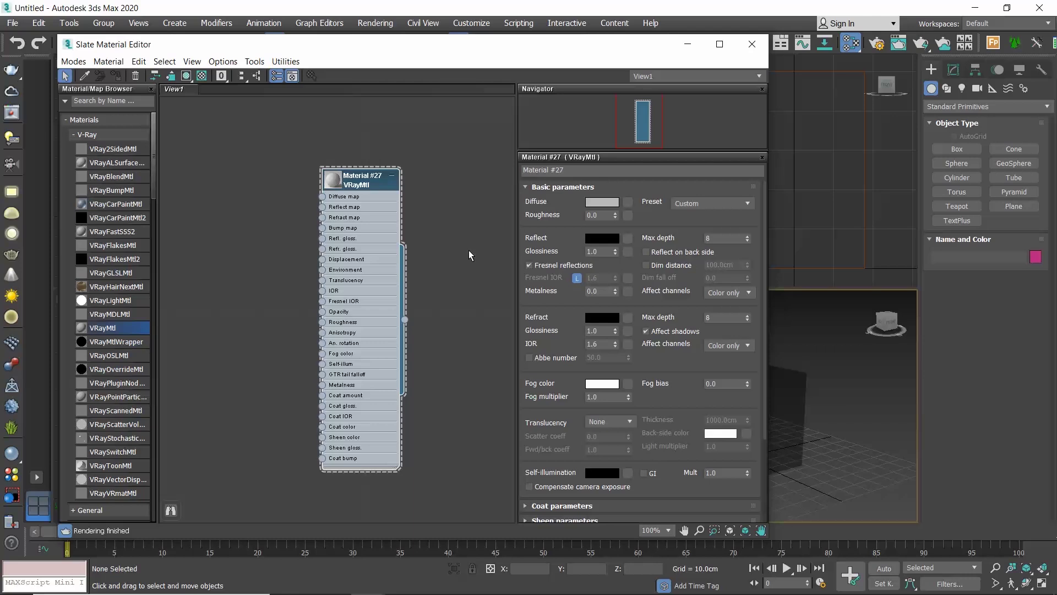
Add a second VRayMtl node, Material #28, via Materials > V-Ray > VRayMtl beside Material #27
{"action": "middle_click_drag", "start_coordinate": [271, 255], "coordinate": [324, 251]}
{"action": "right_click", "coordinate": [277, 250]}
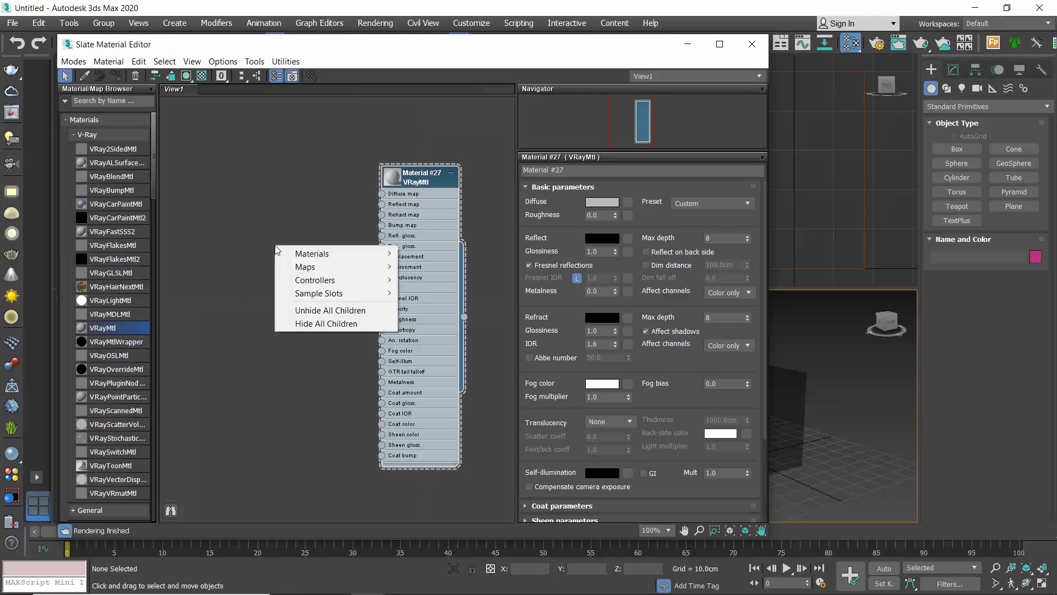
{"action": "mouse_move", "coordinate": [325, 254]}
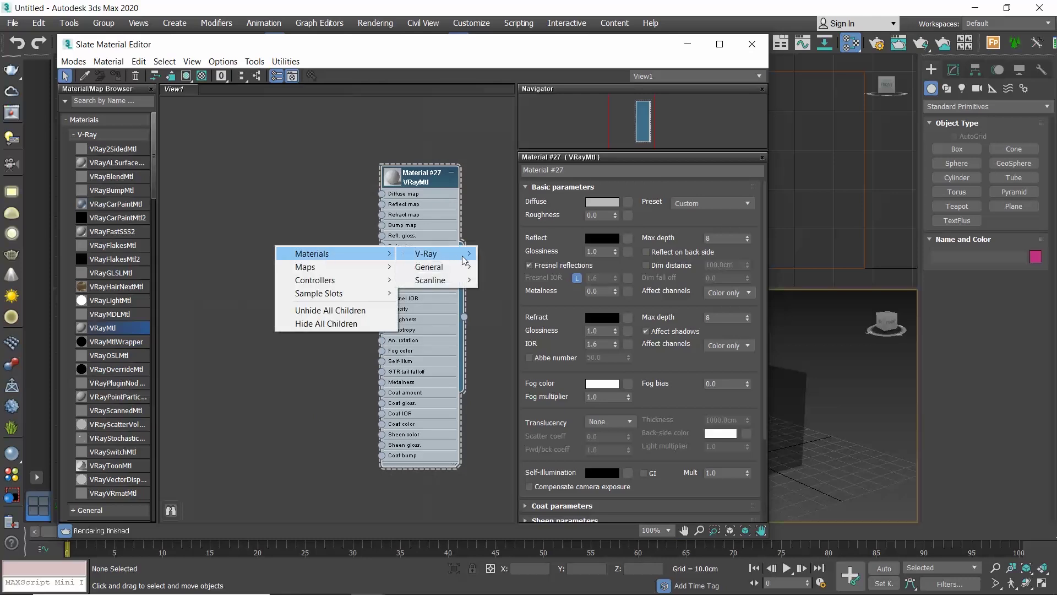
{"action": "mouse_move", "coordinate": [463, 259]}
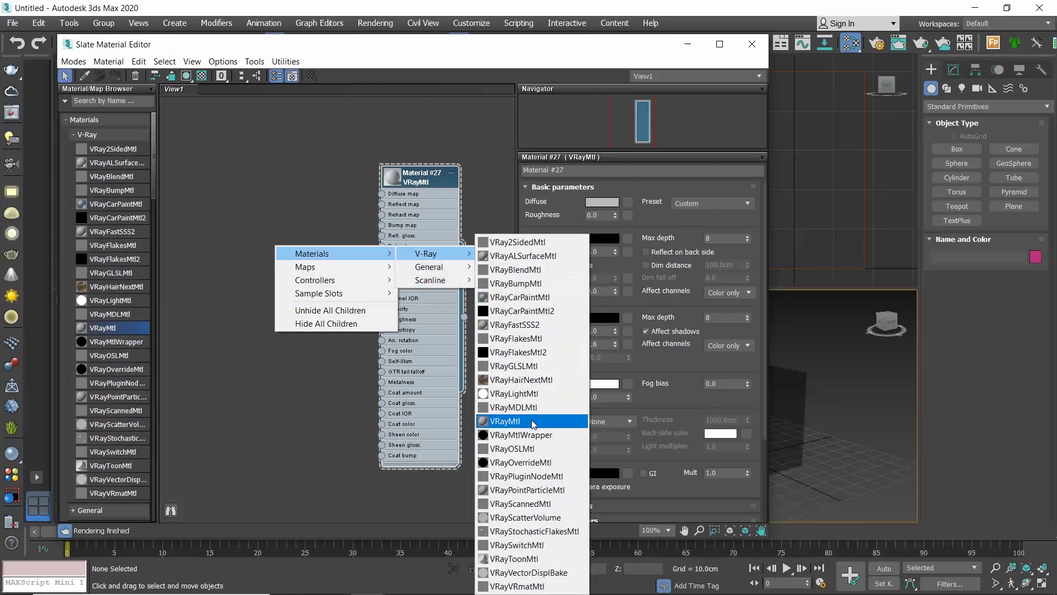
{"action": "left_click", "coordinate": [532, 420]}
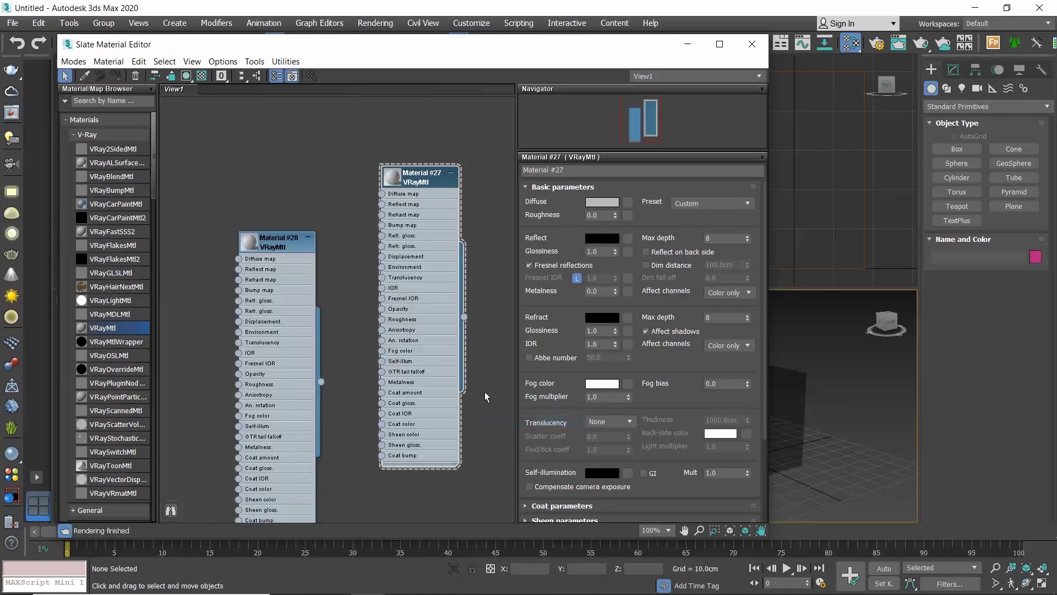
{"action": "left_click_drag", "start_coordinate": [287, 246], "coordinate": [286, 178]}
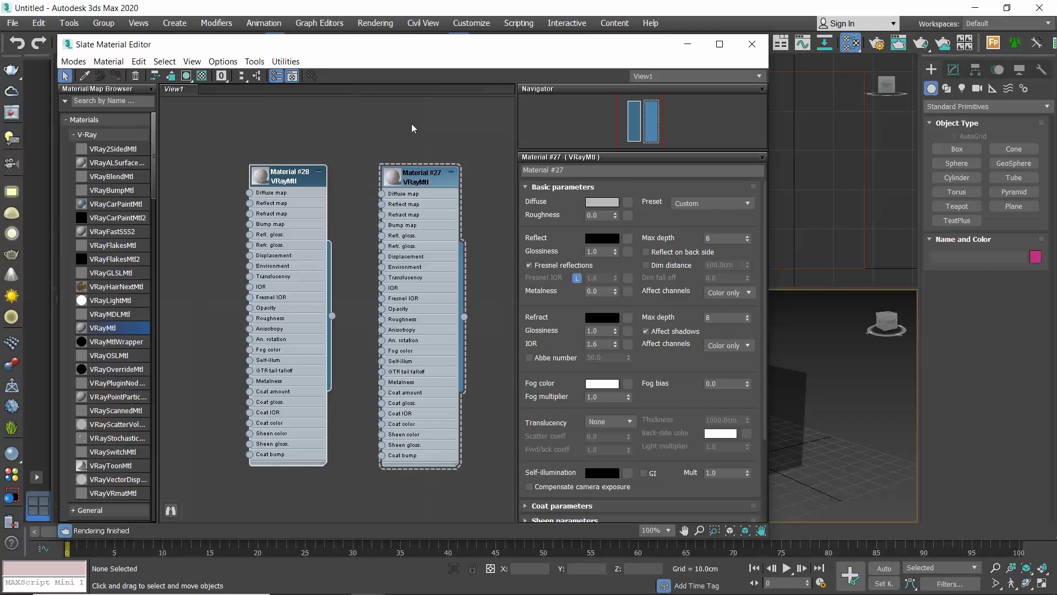
{"action": "scroll", "coordinate": [372, 250], "scroll_direction": "down", "scroll_amount": 5}
{"action": "scroll", "coordinate": [370, 257], "scroll_direction": "down", "scroll_amount": 10}
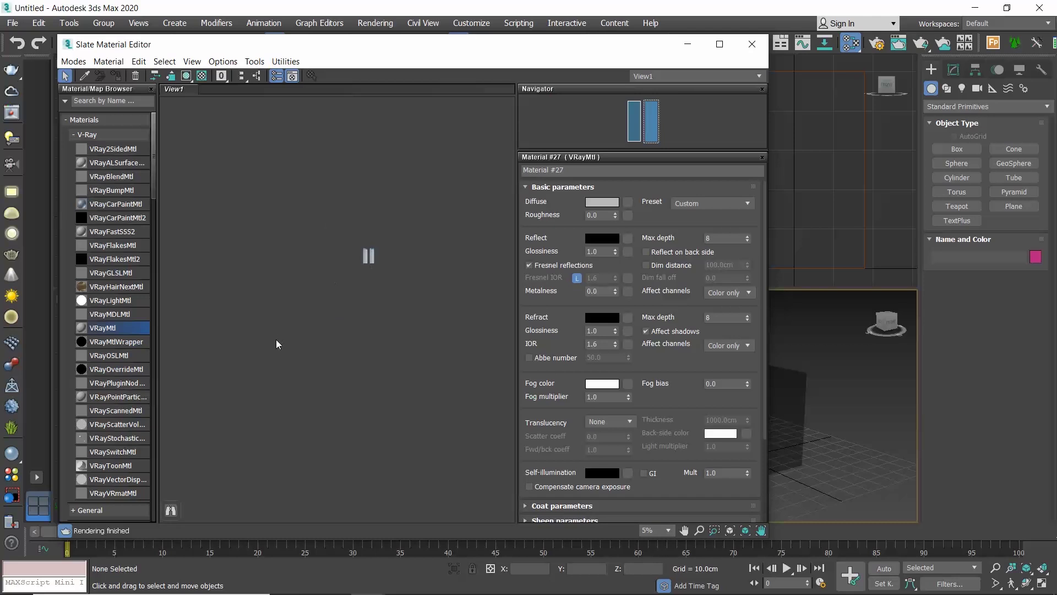
{"action": "middle_click_drag", "start_coordinate": [342, 320], "coordinate": [317, 307]}
{"action": "scroll", "coordinate": [363, 234], "scroll_direction": "up", "scroll_amount": 8}
{"action": "scroll", "coordinate": [352, 235], "scroll_direction": "up", "scroll_amount": 5}
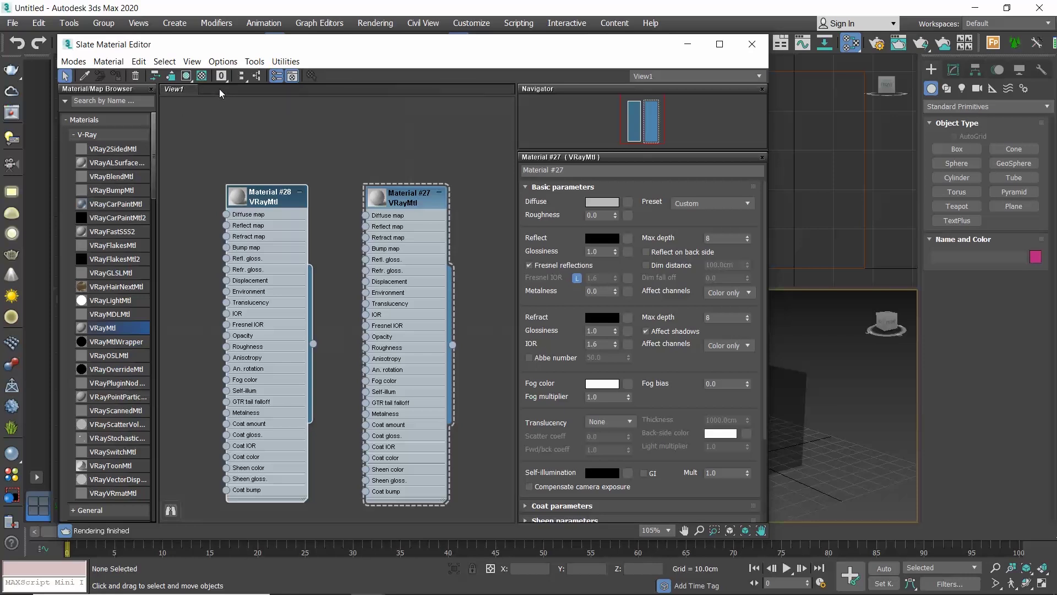
Create a new node view named Glass
{"action": "right_click", "coordinate": [221, 94]}
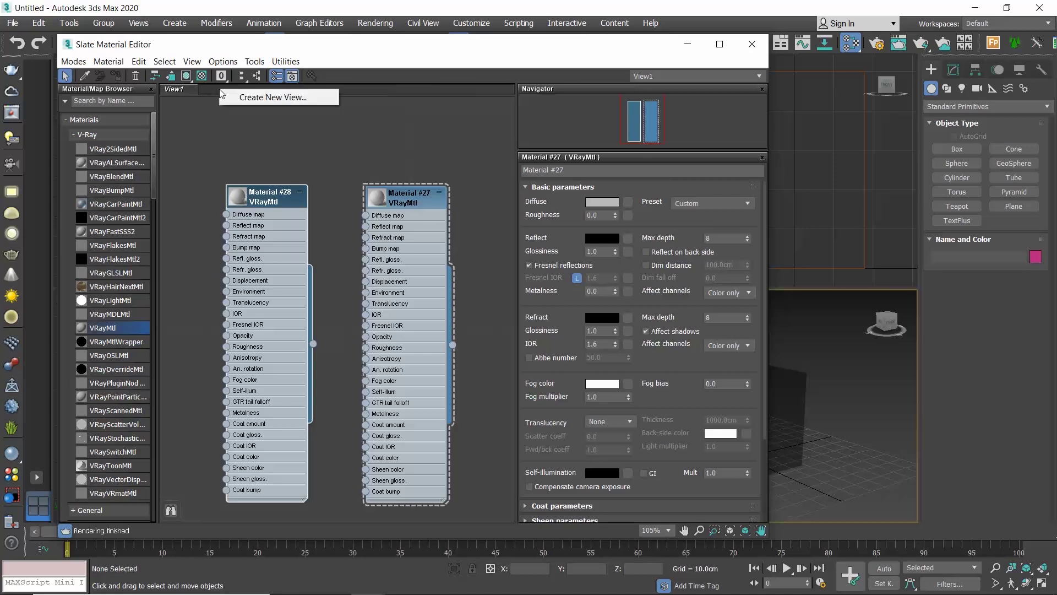
{"action": "left_click", "coordinate": [262, 97]}
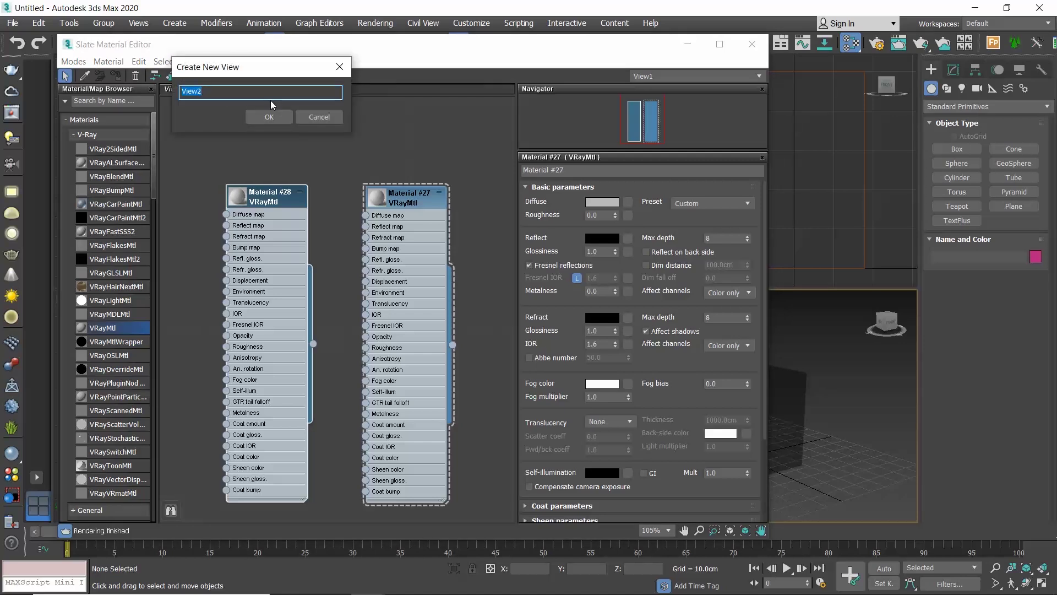
{"action": "type", "text": "rGlass"}
{"action": "left_click", "coordinate": [269, 117]}
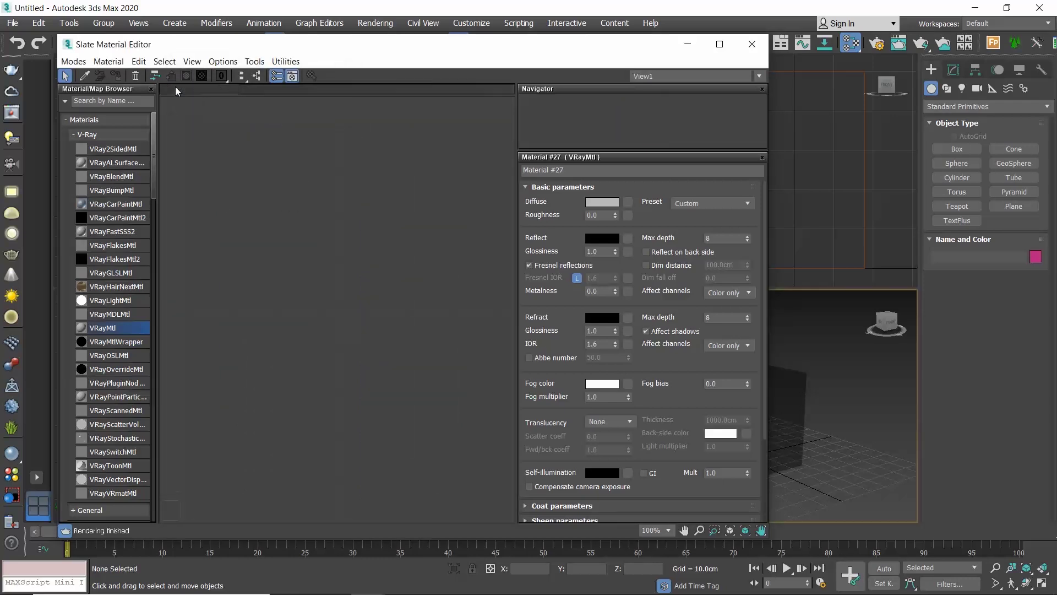
Rename the View1 node view to Wood
{"action": "left_click", "coordinate": [175, 89]}
{"action": "right_click", "coordinate": [186, 90]}
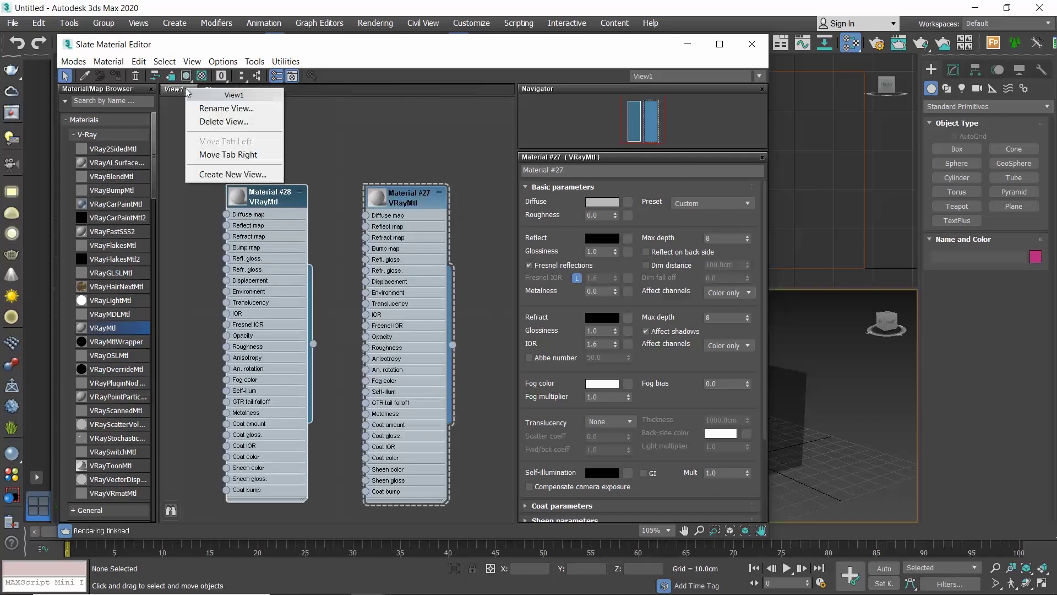
{"action": "left_click", "coordinate": [218, 109]}
{"action": "type", "text": "Wood"}
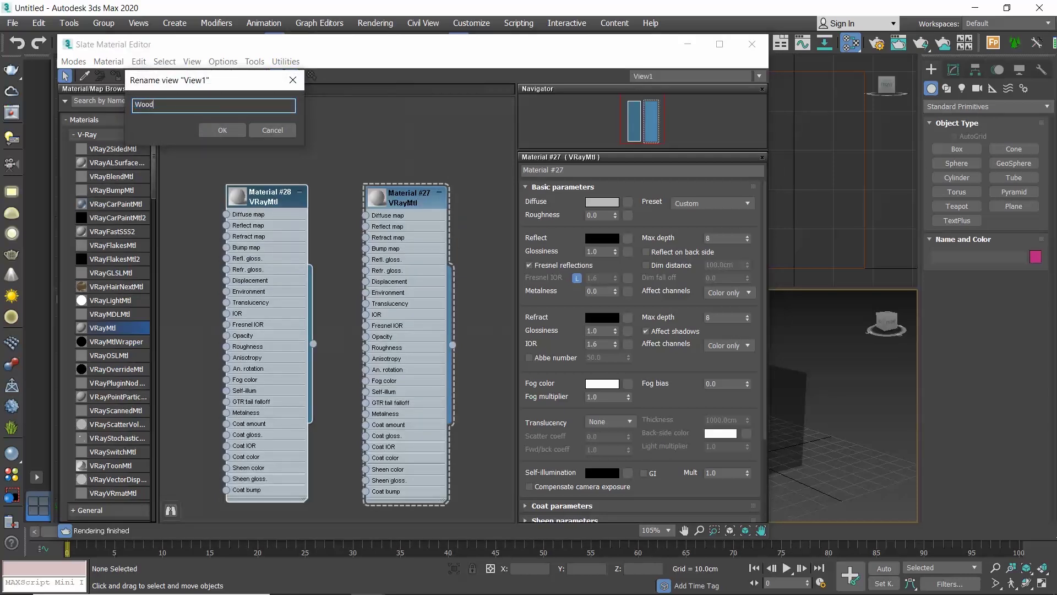
{"action": "left_click", "coordinate": [222, 129]}
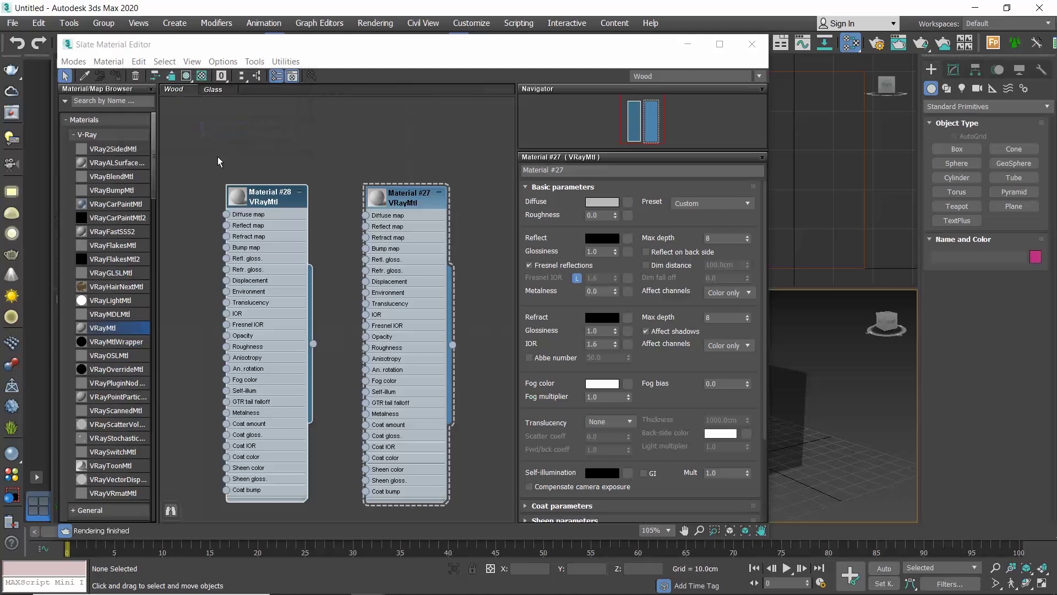
Delete the empty Glass node view
{"action": "right_click", "coordinate": [213, 90]}
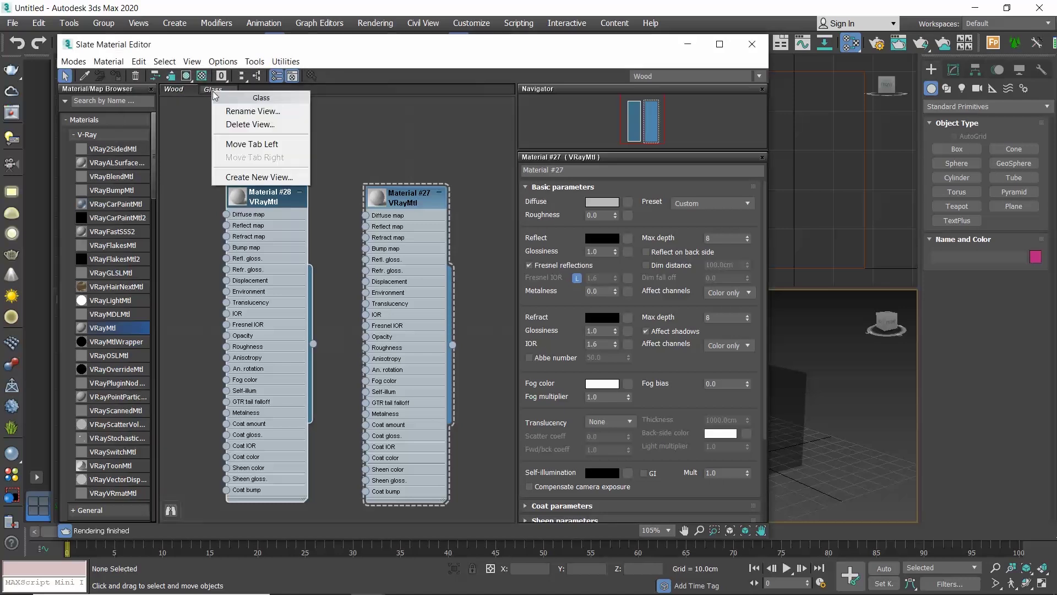
{"action": "left_click", "coordinate": [266, 126]}
{"action": "left_click", "coordinate": [550, 365]}
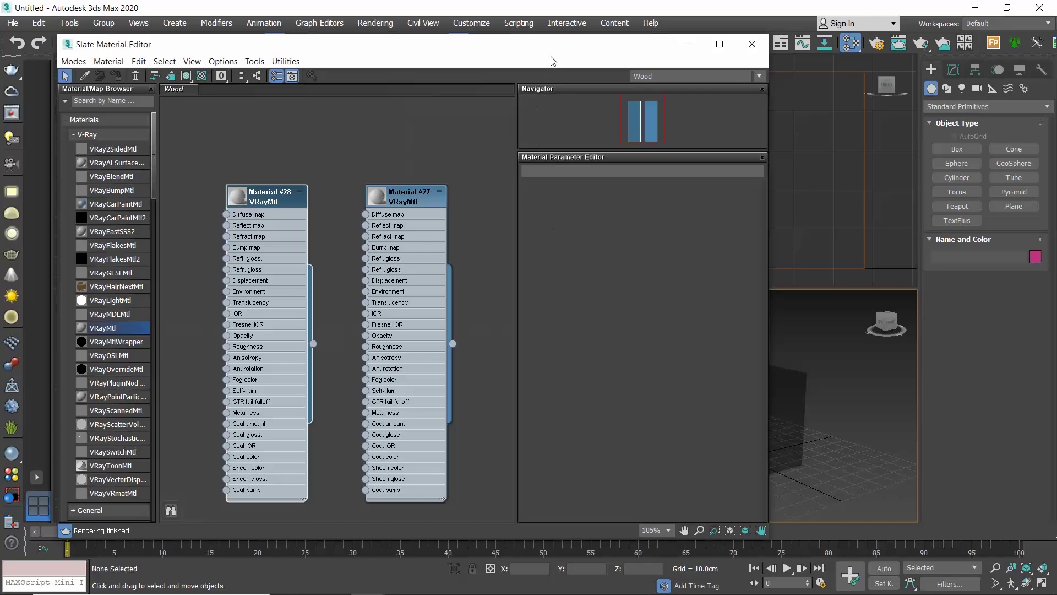
Move the Slate editor aside and drag Material #27 onto Box001 to assign it
{"action": "left_click_drag", "start_coordinate": [479, 50], "coordinate": [352, 45]}
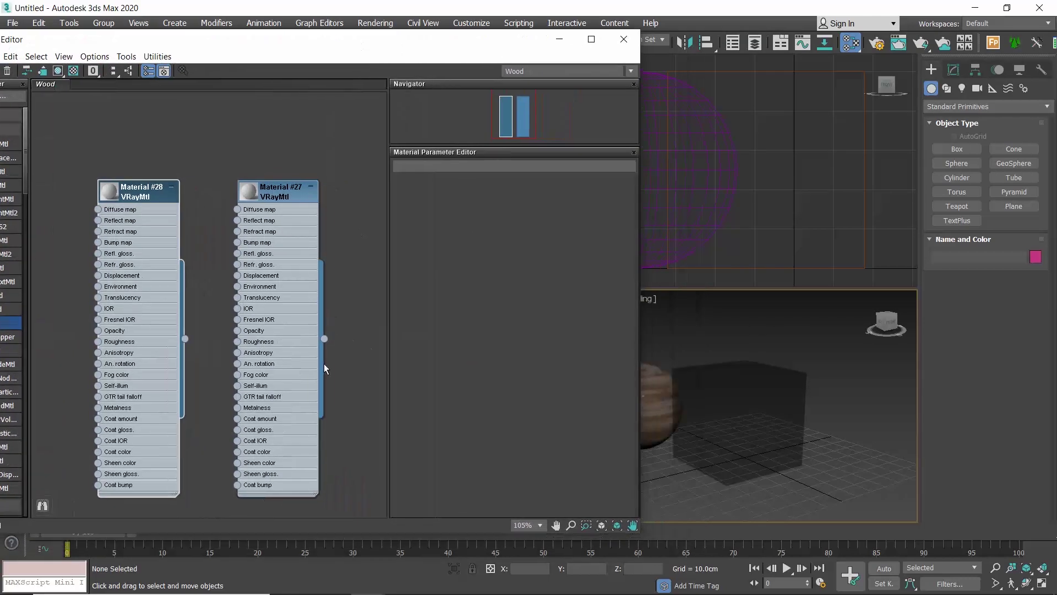
{"action": "left_click_drag", "start_coordinate": [325, 338], "coordinate": [752, 412]}
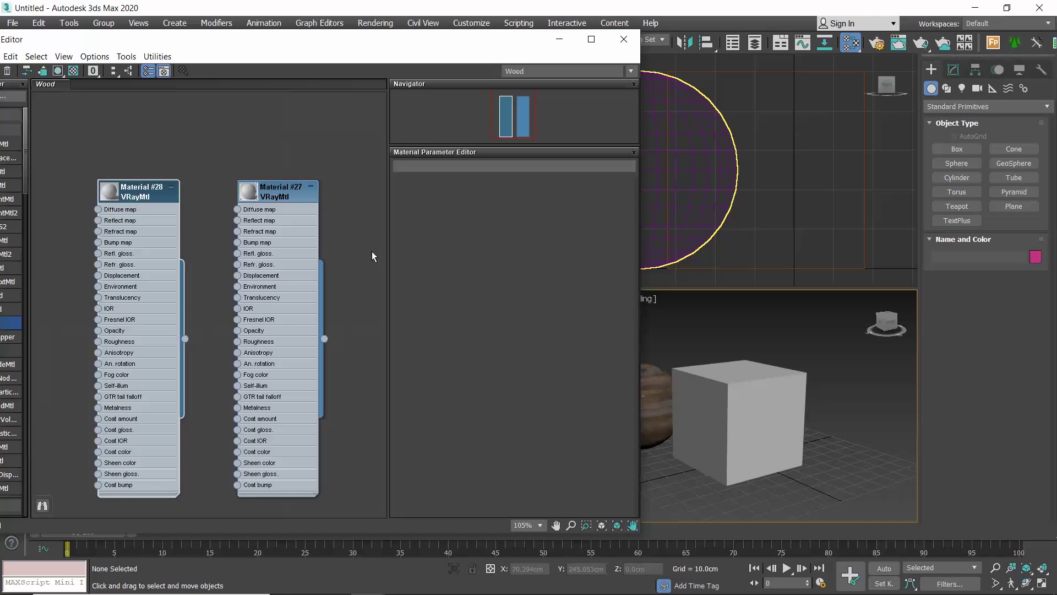
{"action": "left_click_drag", "start_coordinate": [290, 201], "coordinate": [265, 196]}
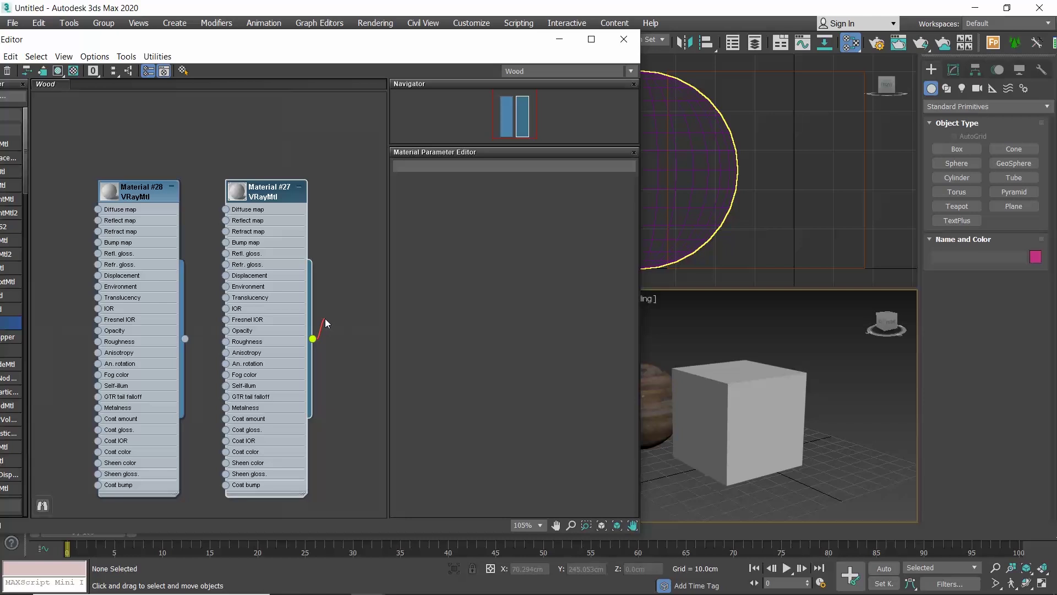
{"action": "left_click_drag", "start_coordinate": [325, 318], "coordinate": [762, 408]}
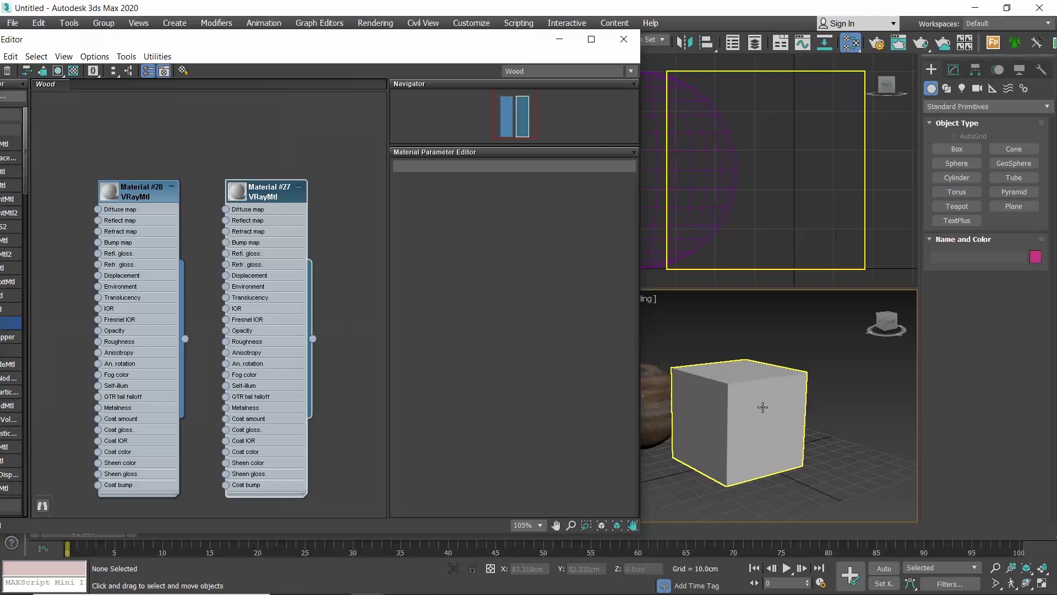
Add a VRayBitmap node (Map #5) as Material #27's Diffuse map
{"action": "scroll", "coordinate": [292, 267], "scroll_direction": "down", "scroll_amount": 4}
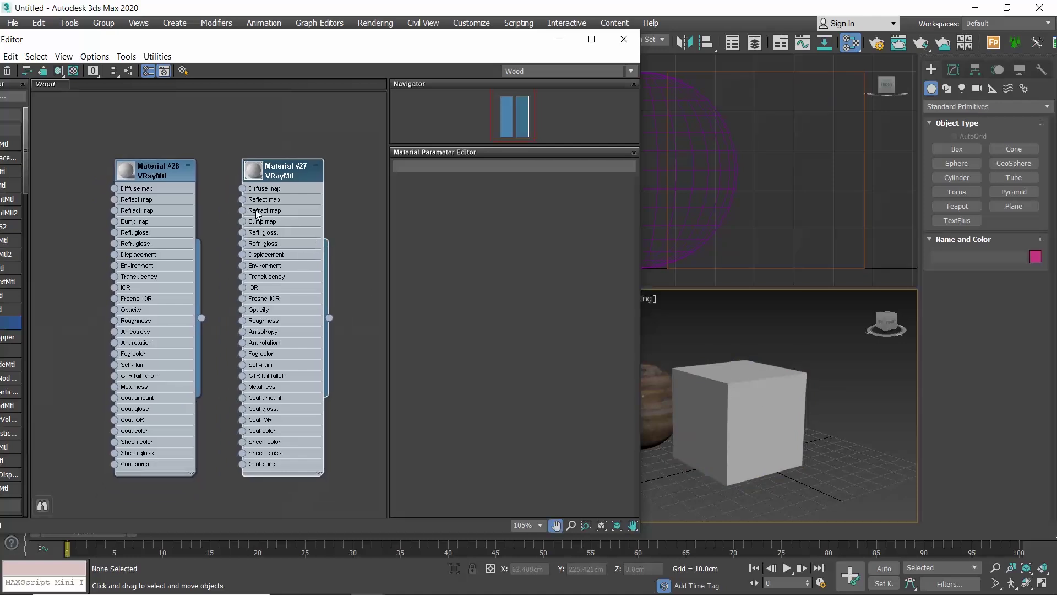
{"action": "left_click_drag", "start_coordinate": [213, 187], "coordinate": [301, 419]}
{"action": "left_click", "coordinate": [279, 182]}
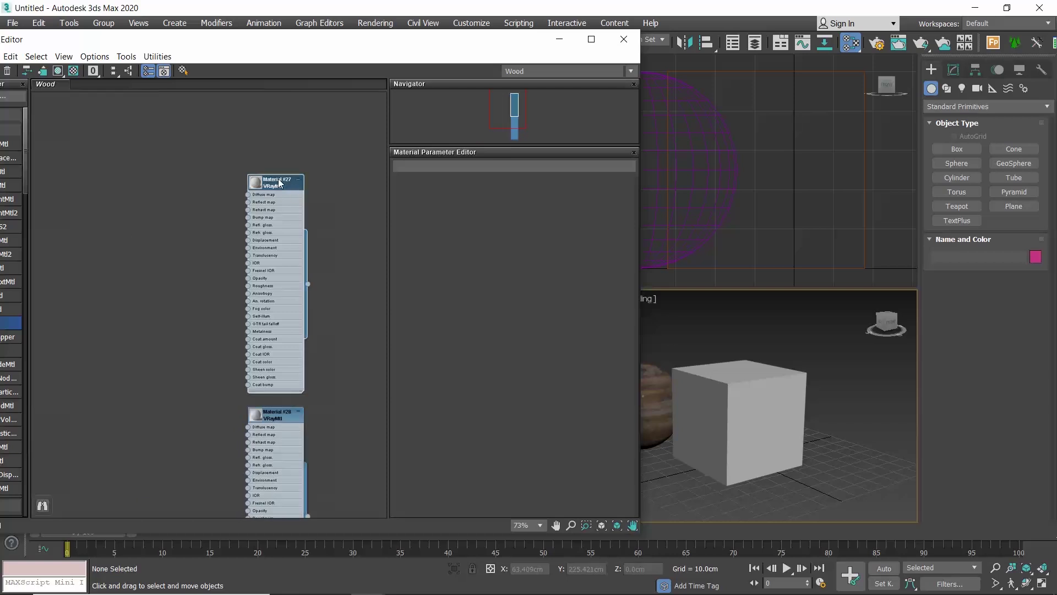
{"action": "double_click", "coordinate": [280, 183]}
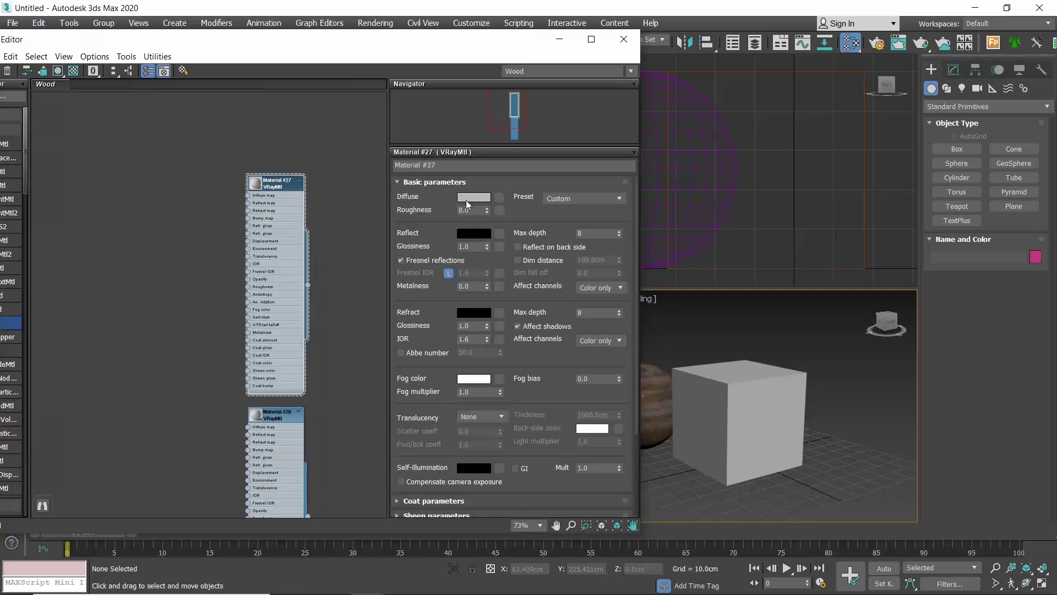
{"action": "left_click", "coordinate": [500, 197]}
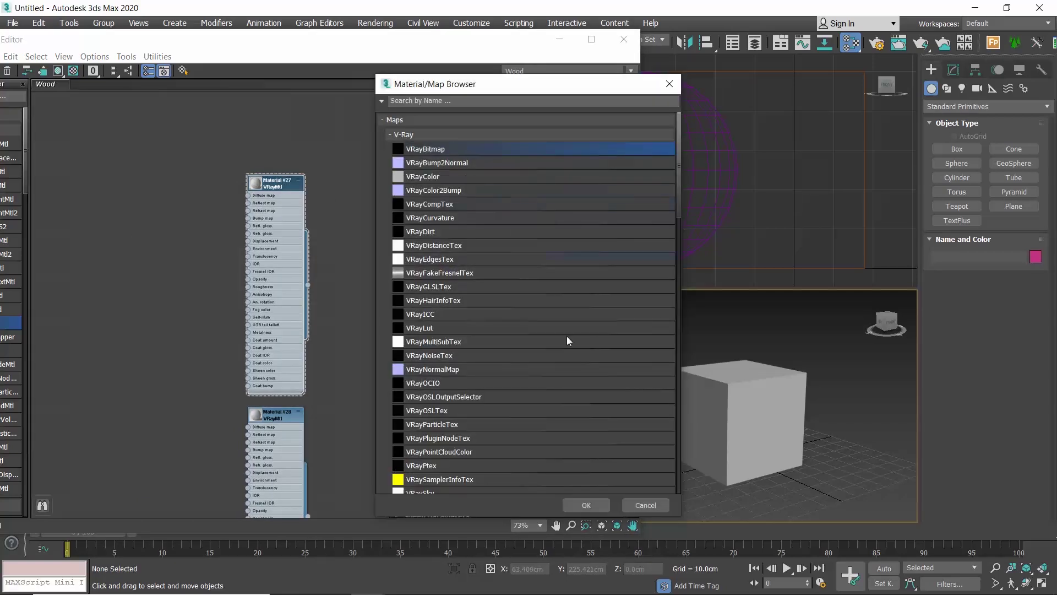
{"action": "left_click", "coordinate": [586, 505]}
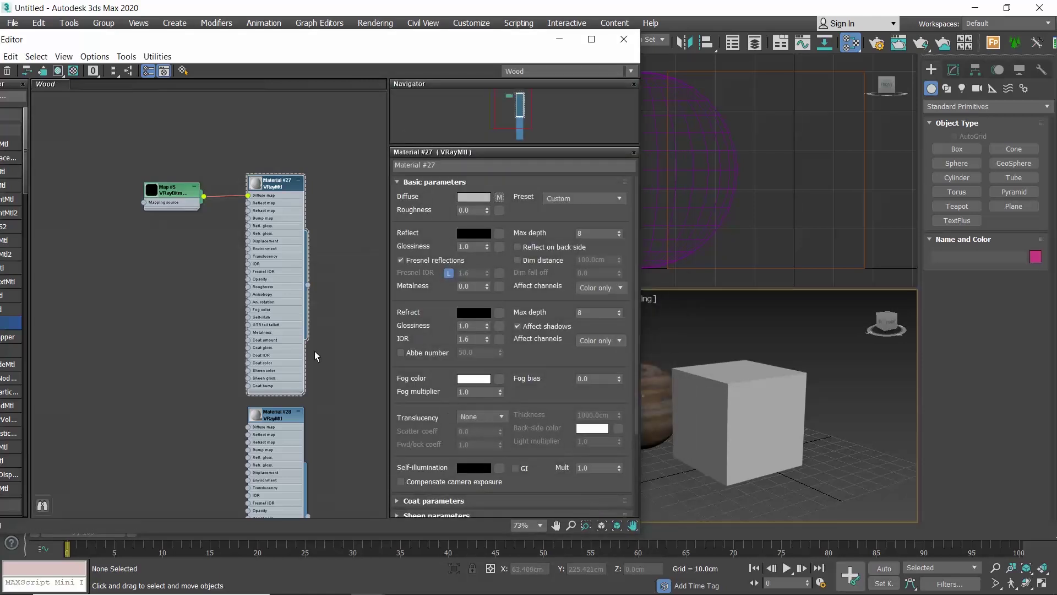
Load TexturesCom_Brick_StoneCladding4_1K_albedo into Map #5's bitmap
{"action": "left_click_drag", "start_coordinate": [156, 273], "coordinate": [177, 285]}
{"action": "left_click_drag", "start_coordinate": [286, 42], "coordinate": [404, 67]}
{"action": "scroll", "coordinate": [345, 254], "scroll_direction": "up", "scroll_amount": 6}
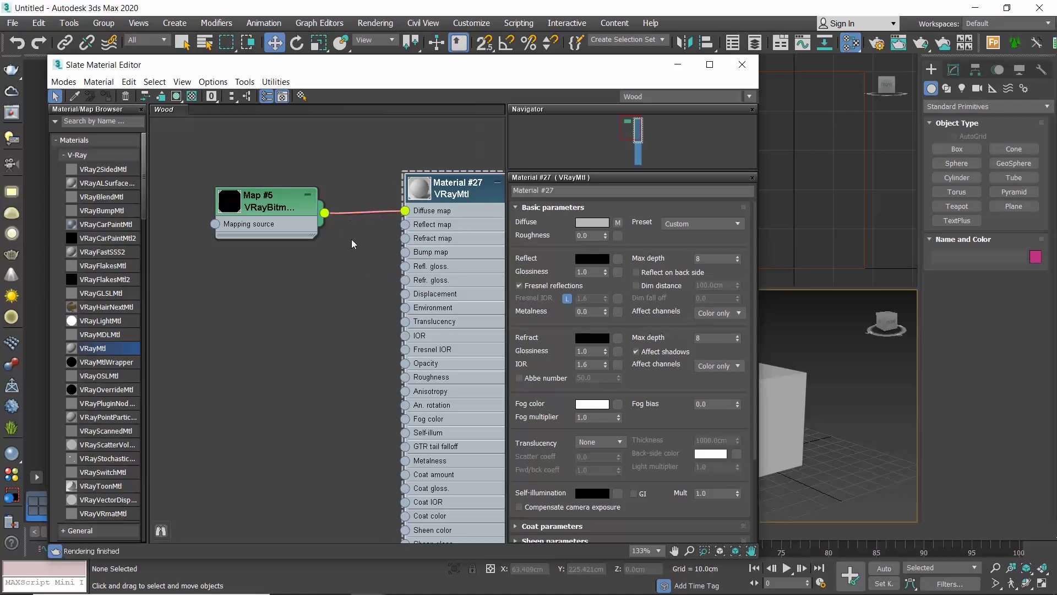
{"action": "double_click", "coordinate": [282, 207]}
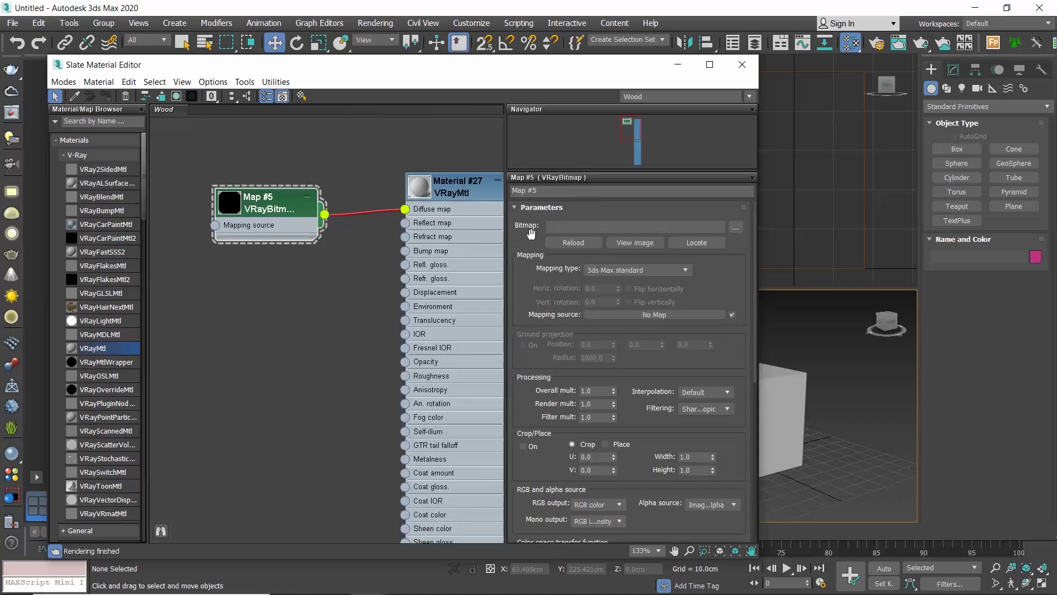
{"action": "left_click", "coordinate": [735, 230]}
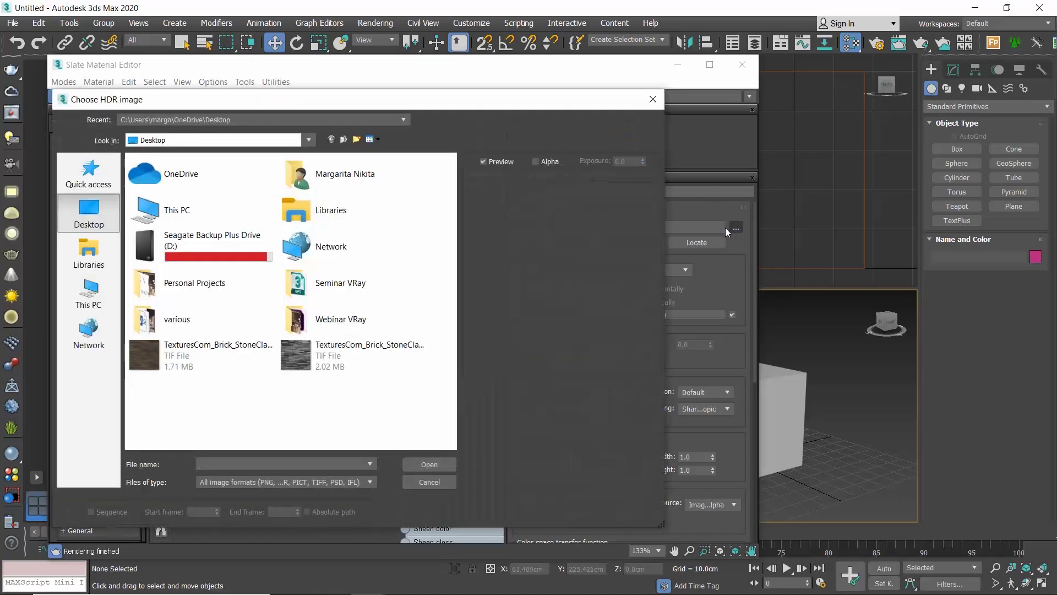
{"action": "left_click", "coordinate": [196, 353]}
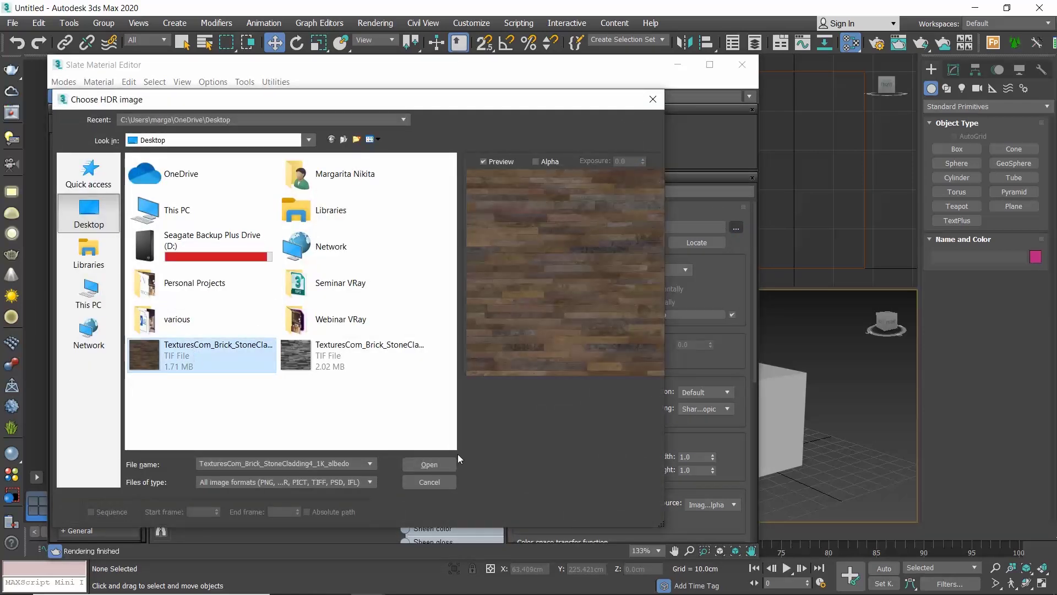
{"action": "left_click", "coordinate": [429, 464]}
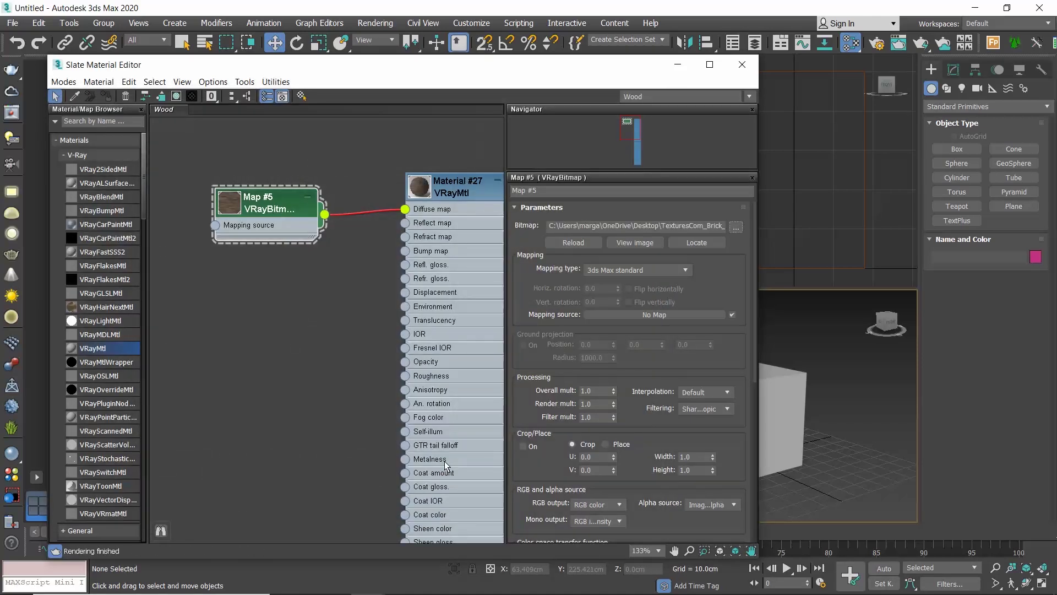
Copy Map #5 as Map #6, wiring Map #6 to Bump map and Map #5 to Reflect map
{"action": "middle_click_drag", "start_coordinate": [271, 358], "coordinate": [239, 333]}
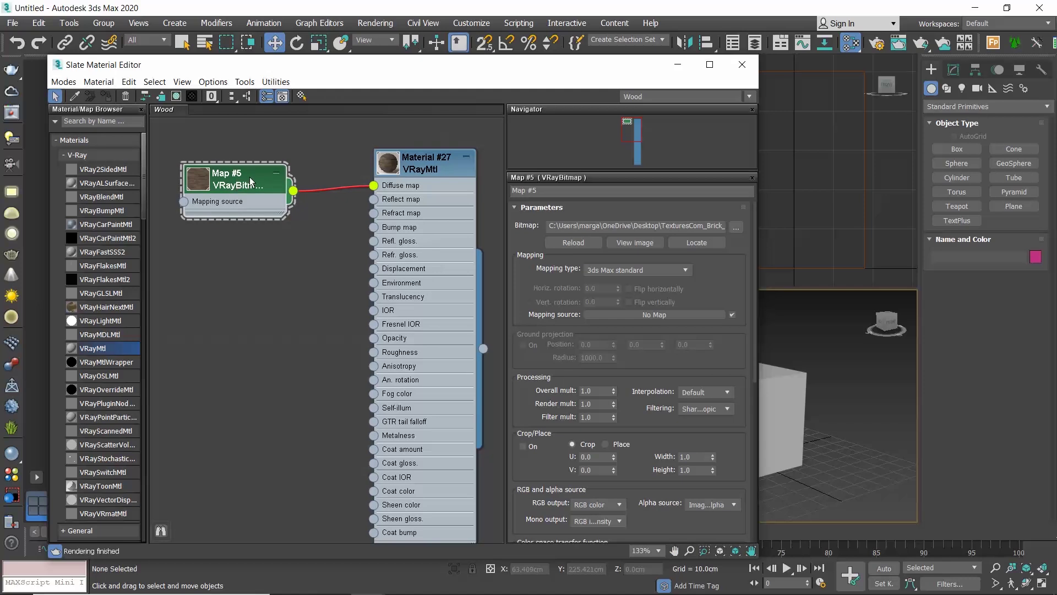
{"action": "left_click_drag", "start_coordinate": [249, 179], "coordinate": [243, 284], "text": "shift"}
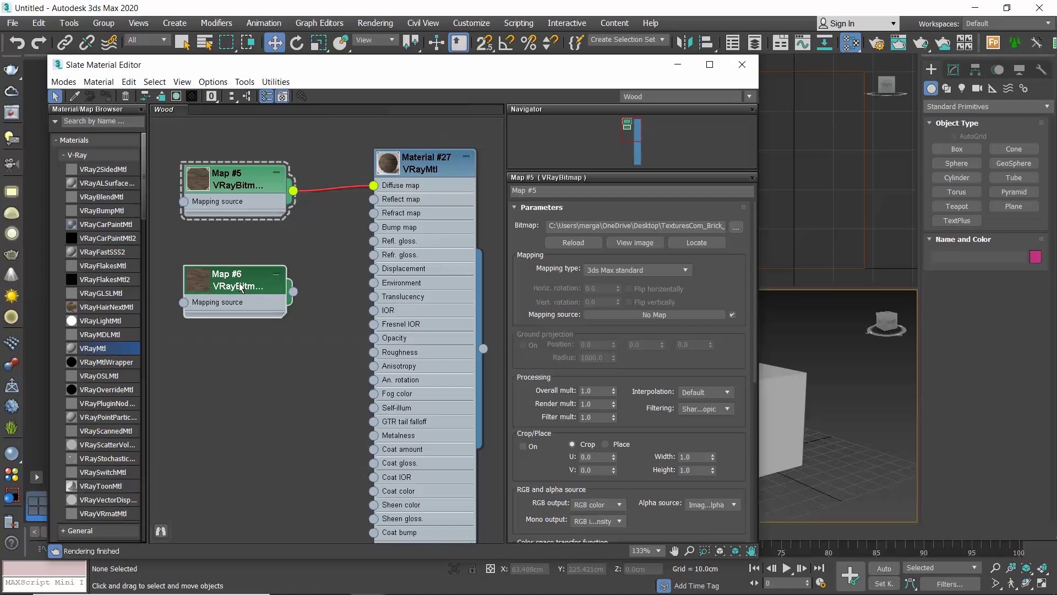
{"action": "left_click_drag", "start_coordinate": [293, 291], "coordinate": [319, 287]}
{"action": "left_click_drag", "start_coordinate": [343, 227], "coordinate": [374, 227]}
{"action": "left_click_drag", "start_coordinate": [293, 191], "coordinate": [373, 201]}
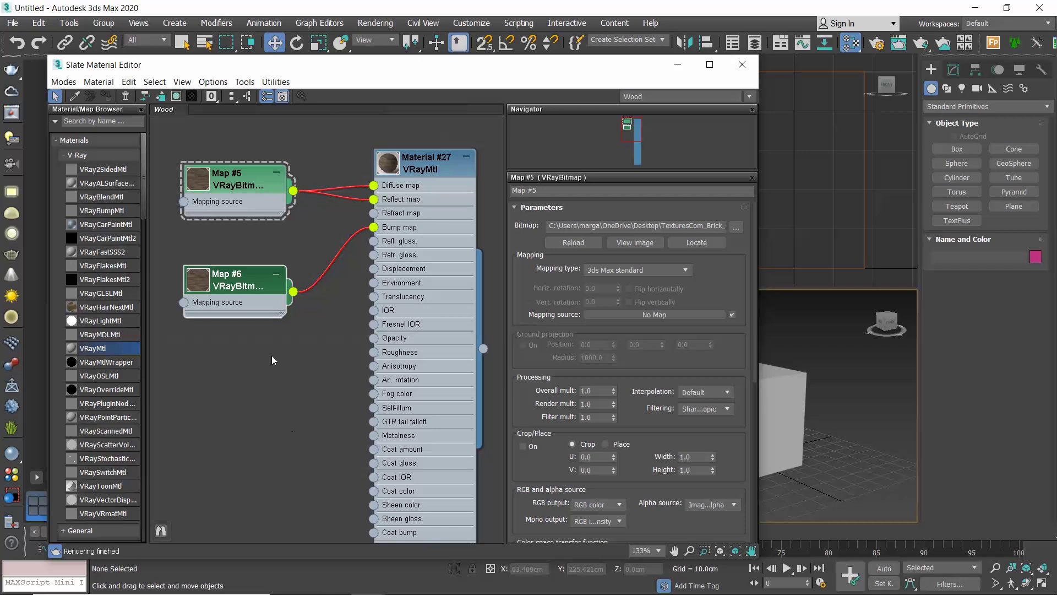
Load the StoneCladding4 height texture into Map #6's bitmap
{"action": "double_click", "coordinate": [247, 283]}
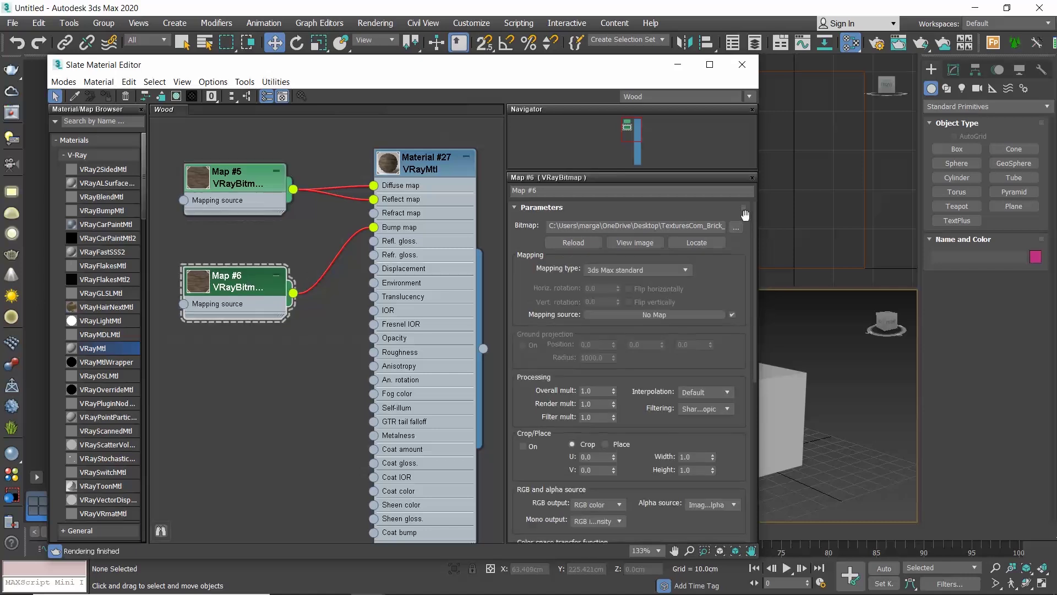
{"action": "left_click", "coordinate": [736, 226]}
{"action": "left_click", "coordinate": [351, 307]}
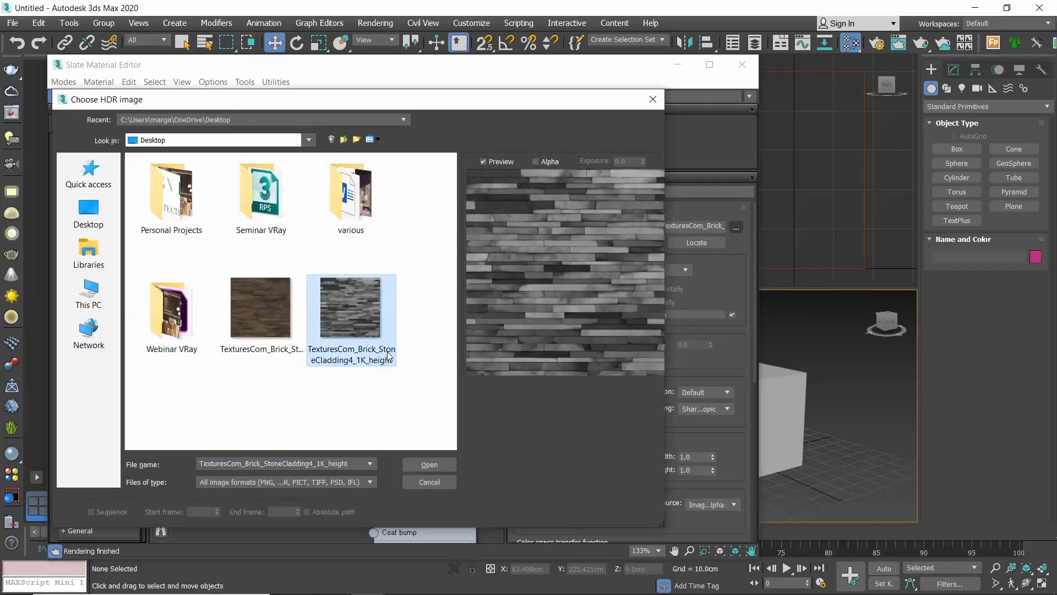
{"action": "left_click", "coordinate": [429, 464]}
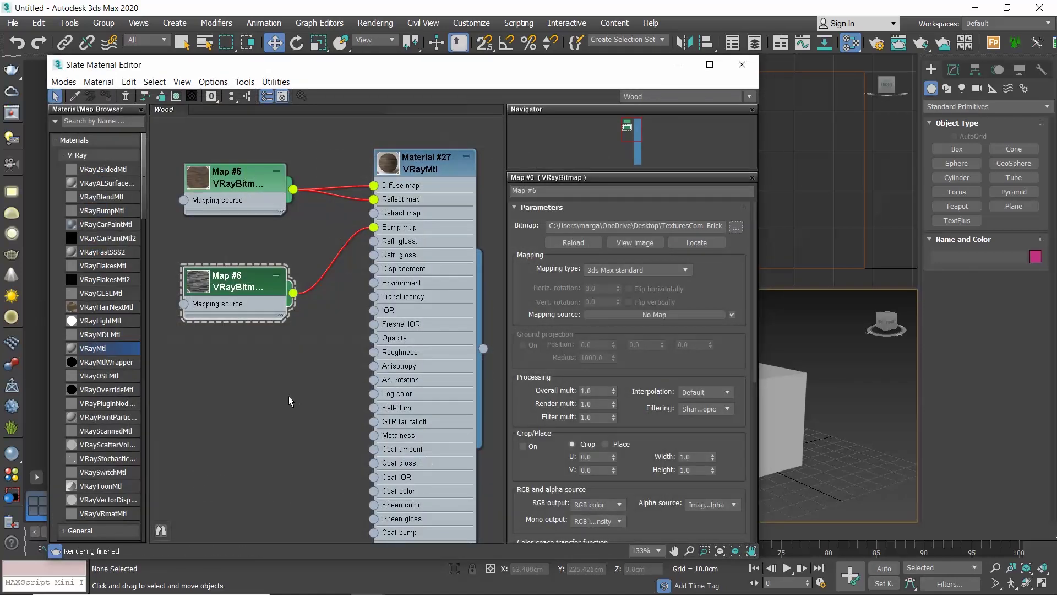
Add a new VRayBitmap node, Map #7, from Maps > V-Ray in the Slate view
{"action": "right_click", "coordinate": [218, 393]}
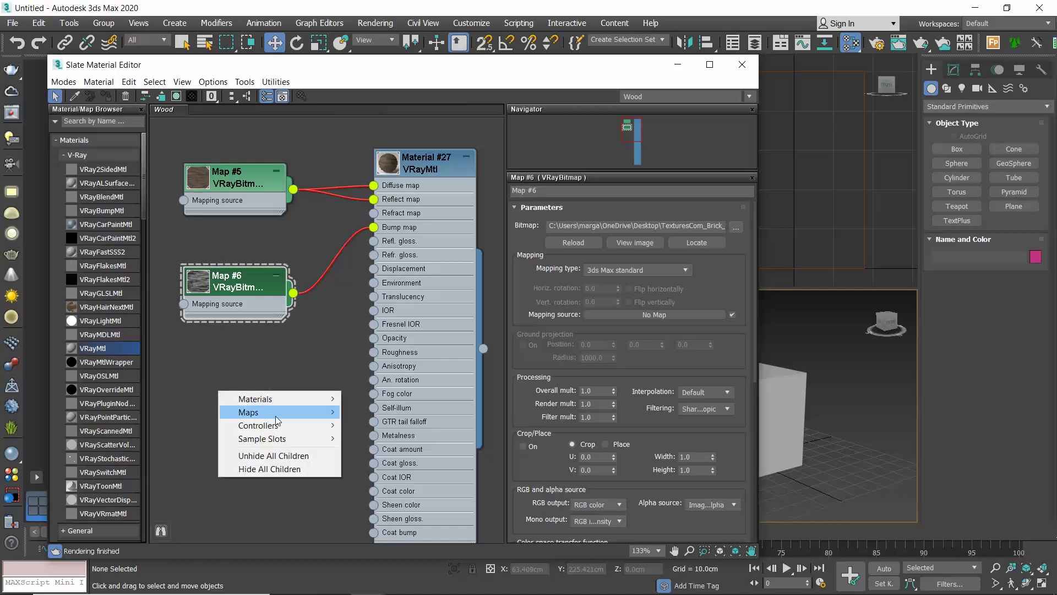
{"action": "mouse_move", "coordinate": [311, 413]}
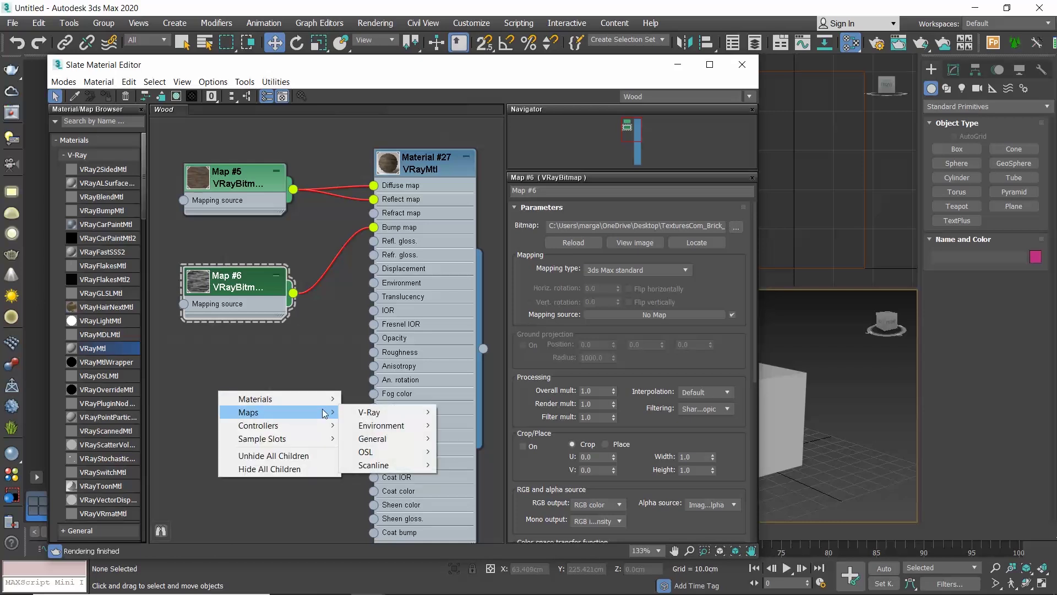
{"action": "mouse_move", "coordinate": [425, 407]}
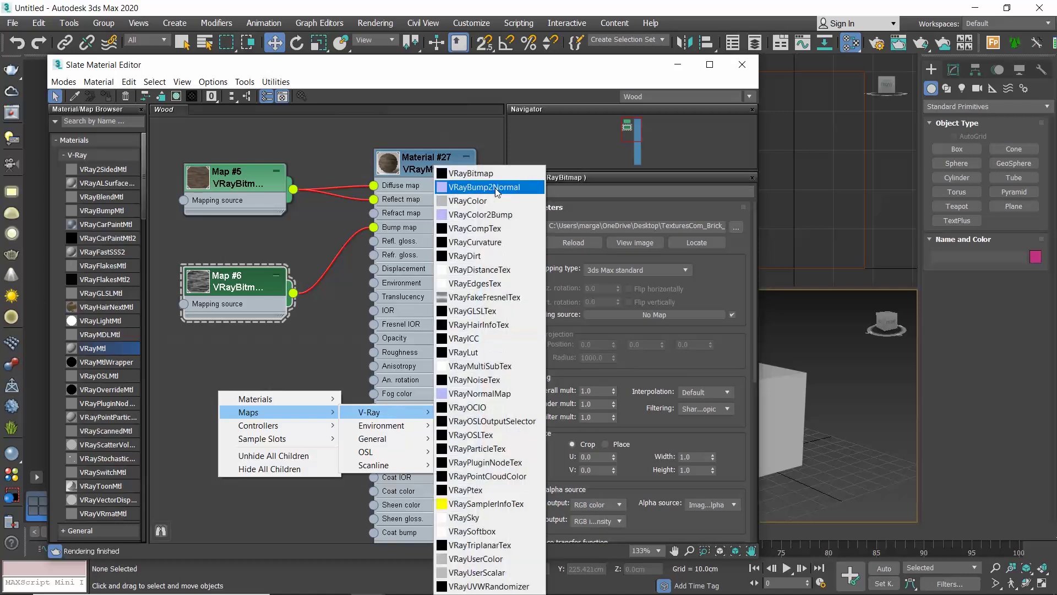
{"action": "left_click", "coordinate": [471, 173]}
{"action": "left_click_drag", "start_coordinate": [224, 416], "coordinate": [238, 401]}
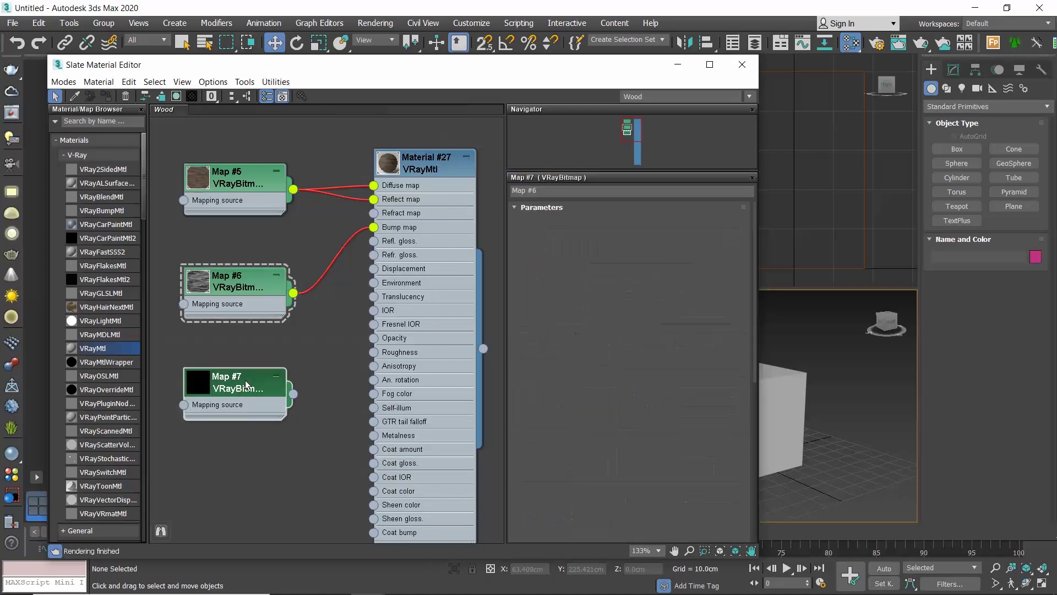
Load the brick texture into Map #7 and wire it to Material #27's Displacement
{"action": "double_click", "coordinate": [246, 384]}
{"action": "left_click", "coordinate": [737, 227]}
{"action": "left_click", "coordinate": [378, 324]}
{"action": "left_click", "coordinate": [438, 461]}
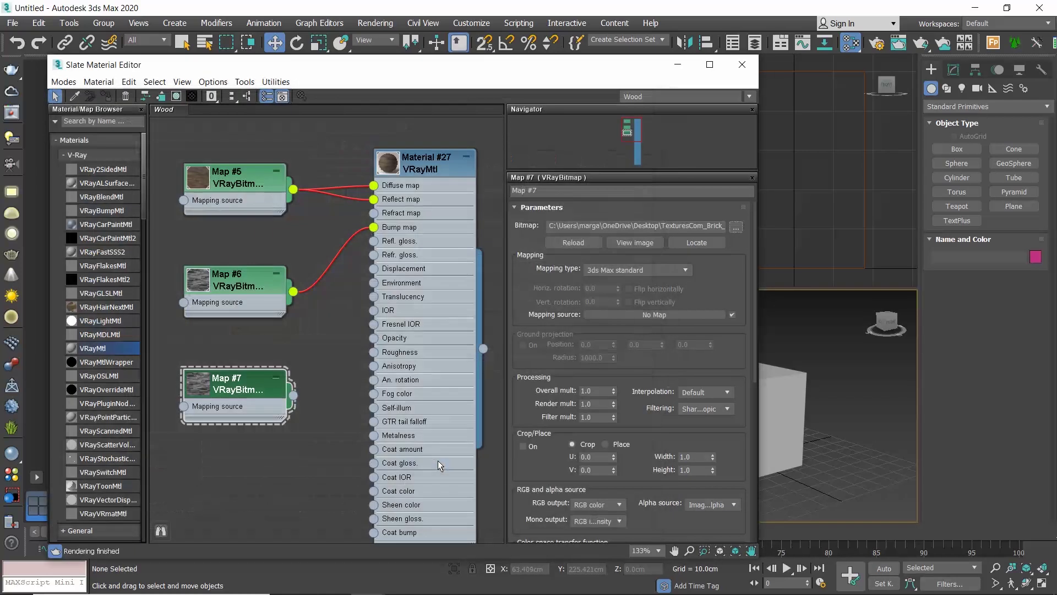
{"action": "left_click_drag", "start_coordinate": [292, 395], "coordinate": [374, 268]}
{"action": "scroll", "coordinate": [310, 237], "scroll_direction": "down", "scroll_amount": 4}
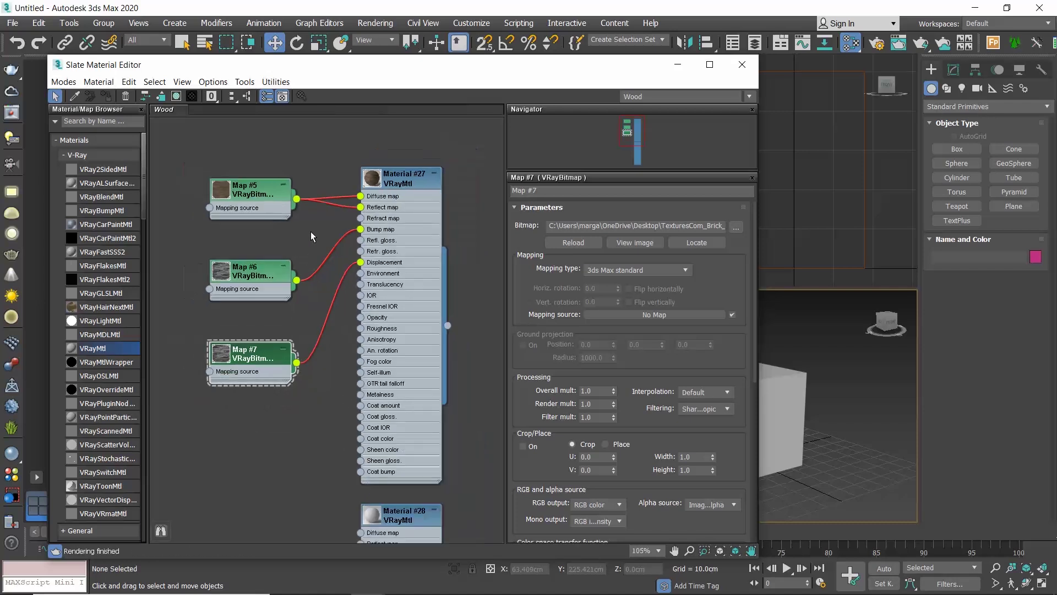
{"action": "scroll", "coordinate": [293, 162], "scroll_direction": "up", "scroll_amount": 4}
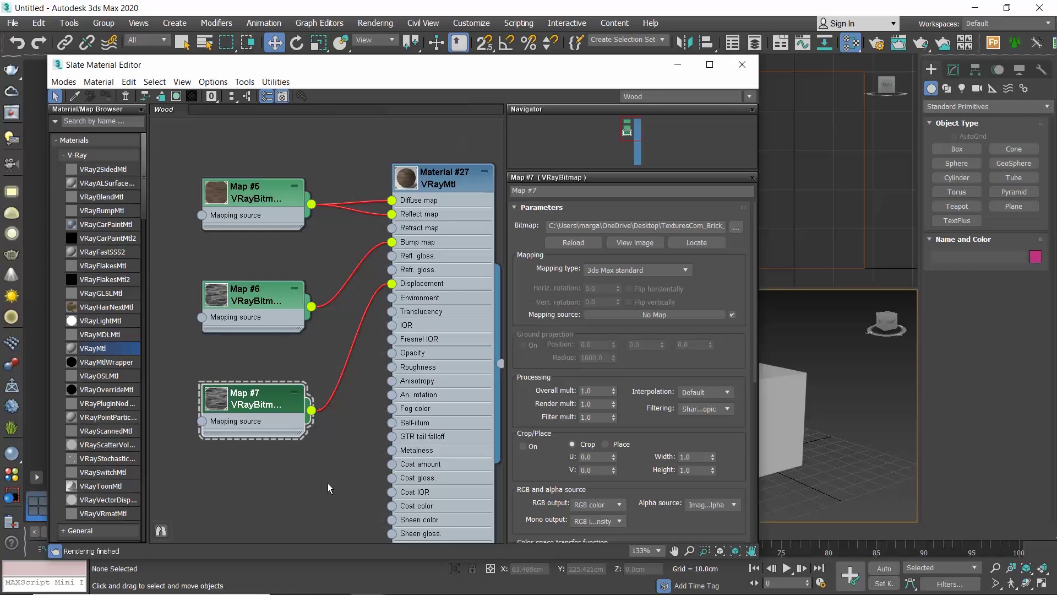
Enlarge the preview swatches of Material #27 and Map #5
{"action": "double_click", "coordinate": [256, 303]}
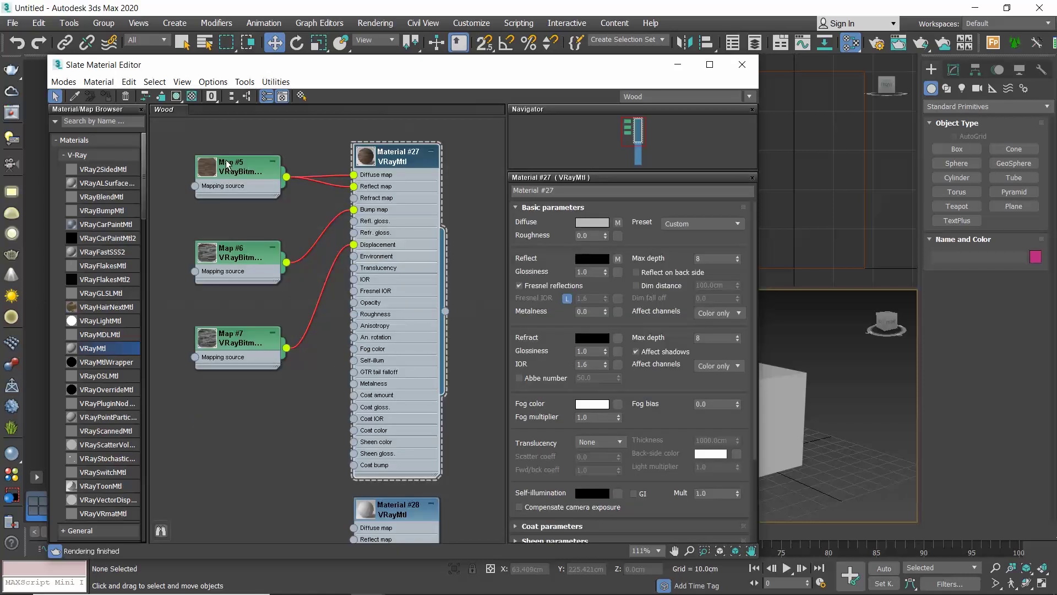
{"action": "double_click", "coordinate": [369, 158]}
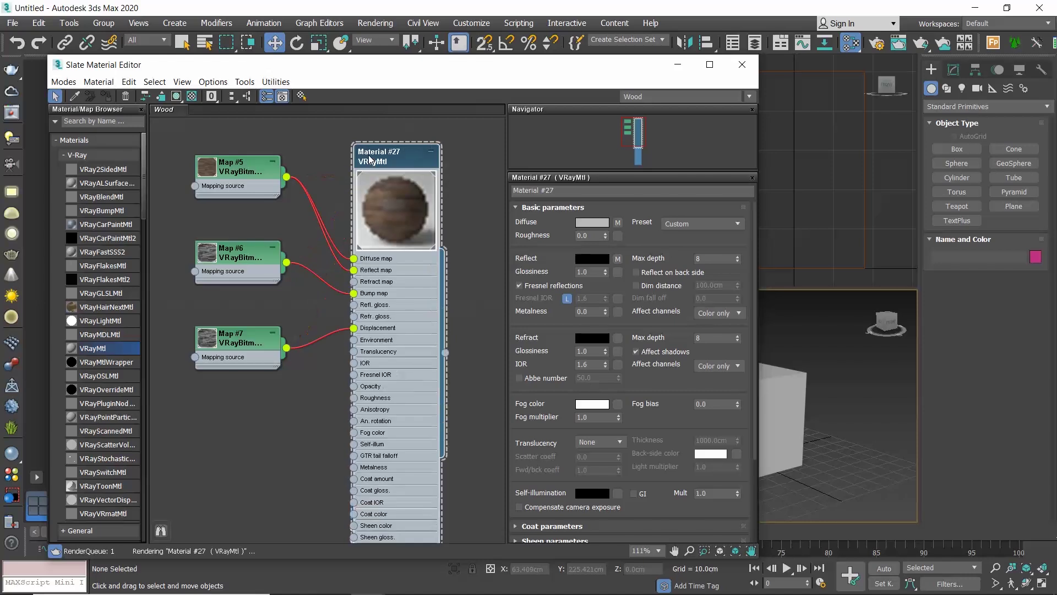
{"action": "double_click", "coordinate": [212, 168]}
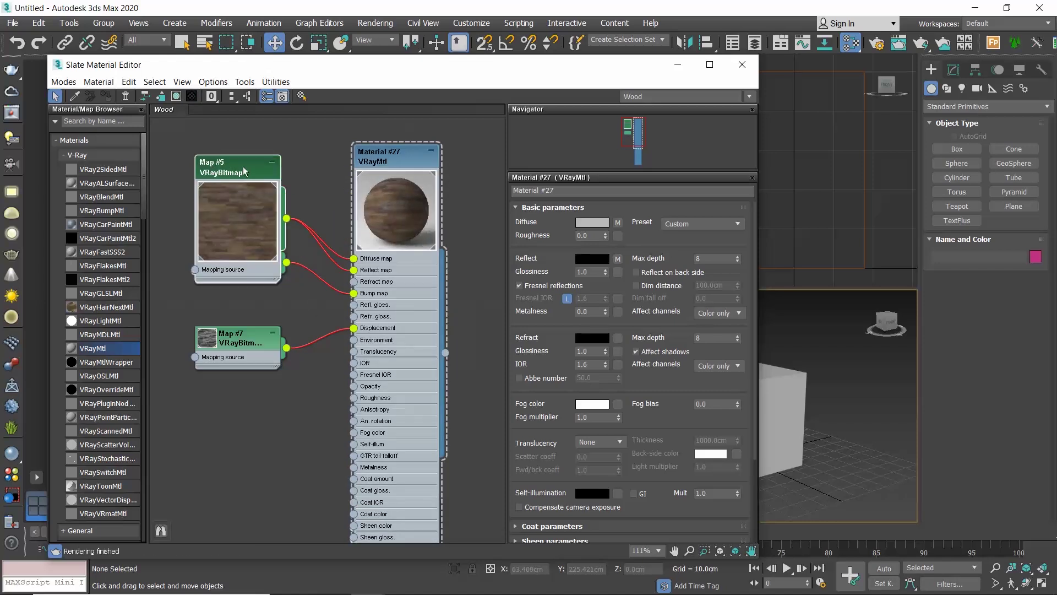
Open Map #5 in a separate preview window, enlarge and reposition it, then close it
{"action": "left_click_drag", "start_coordinate": [247, 219], "coordinate": [252, 170]}
{"action": "right_click", "coordinate": [251, 182]}
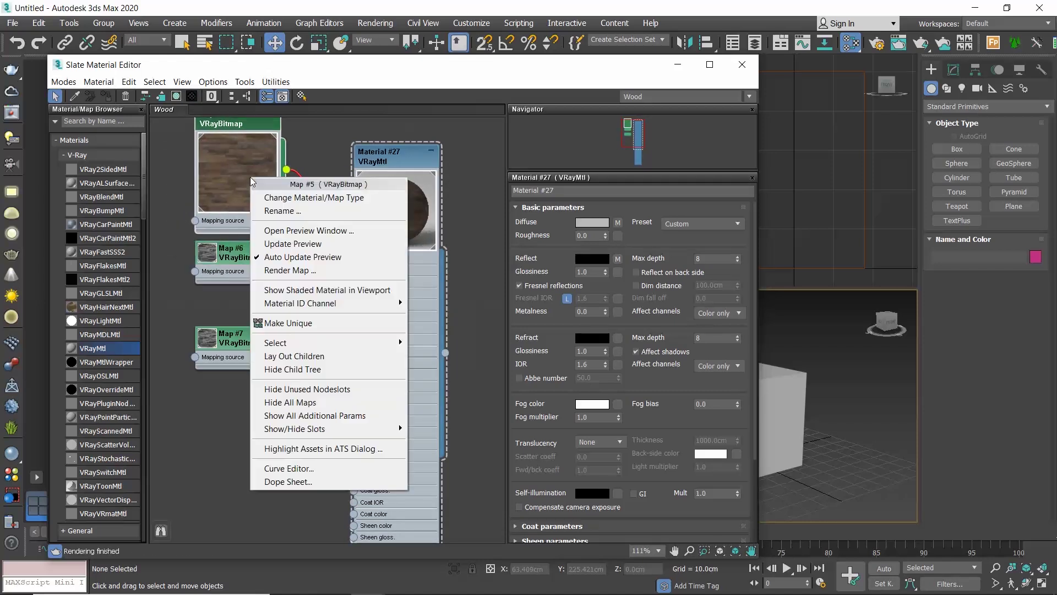
{"action": "left_click", "coordinate": [299, 232]}
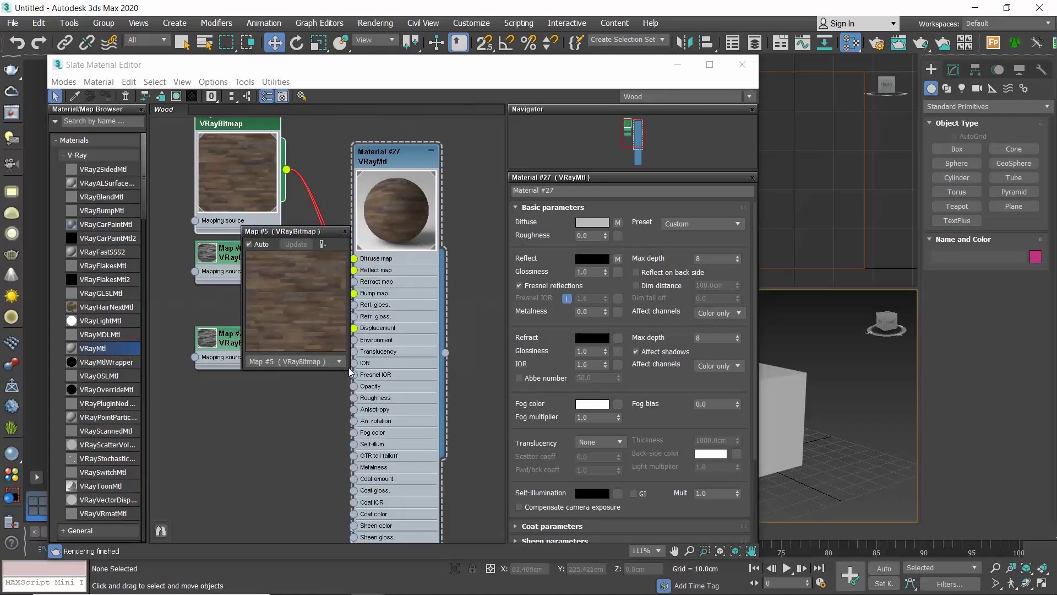
{"action": "left_click_drag", "start_coordinate": [349, 371], "coordinate": [524, 510]}
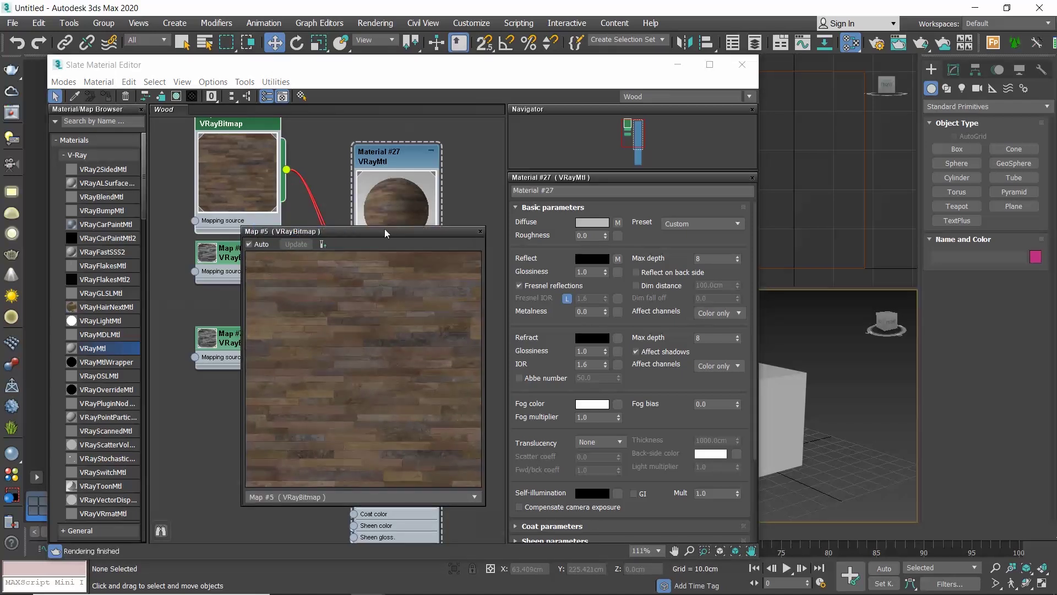
{"action": "left_click_drag", "start_coordinate": [386, 234], "coordinate": [489, 227]}
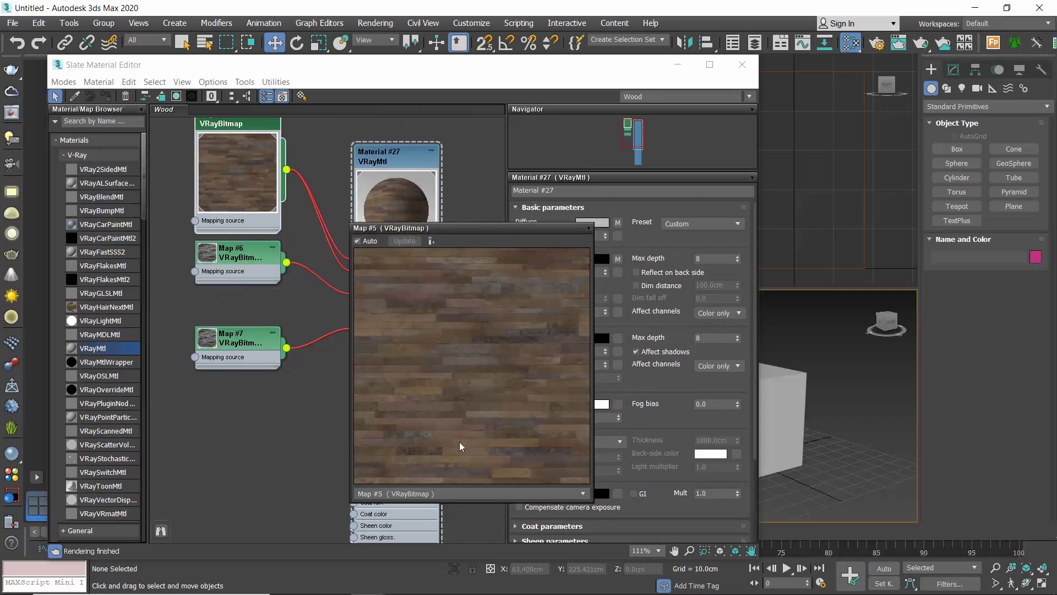
{"action": "left_click", "coordinate": [589, 228]}
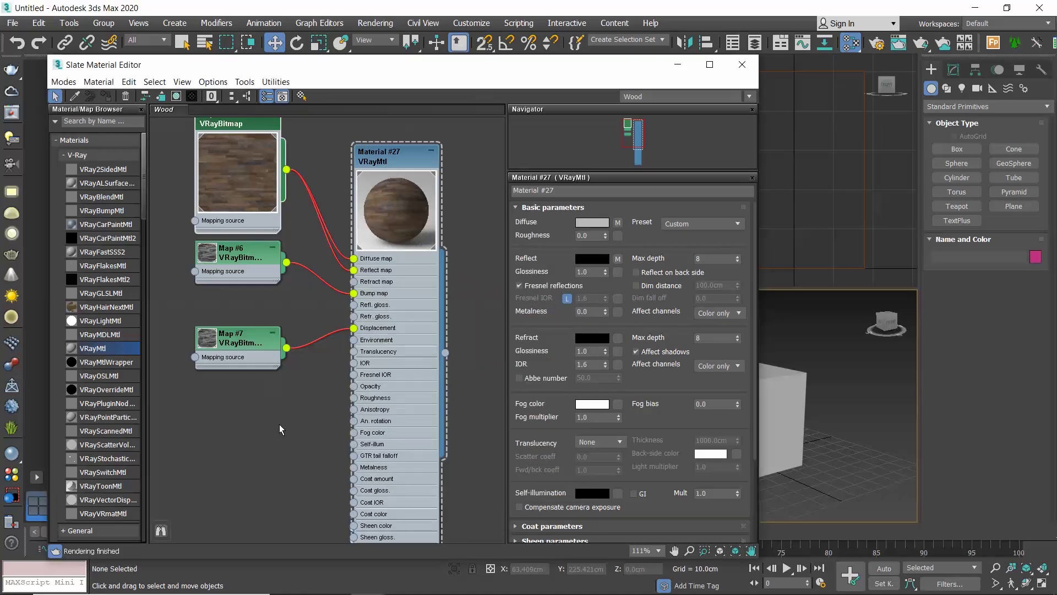
Select Map #5 and enable Show Shaded Material in Viewport to texture the box
{"action": "middle_click_drag", "start_coordinate": [283, 435], "coordinate": [298, 416]}
{"action": "scroll", "coordinate": [273, 445], "scroll_direction": "down", "scroll_amount": 1}
{"action": "scroll", "coordinate": [297, 416], "scroll_direction": "down", "scroll_amount": 4}
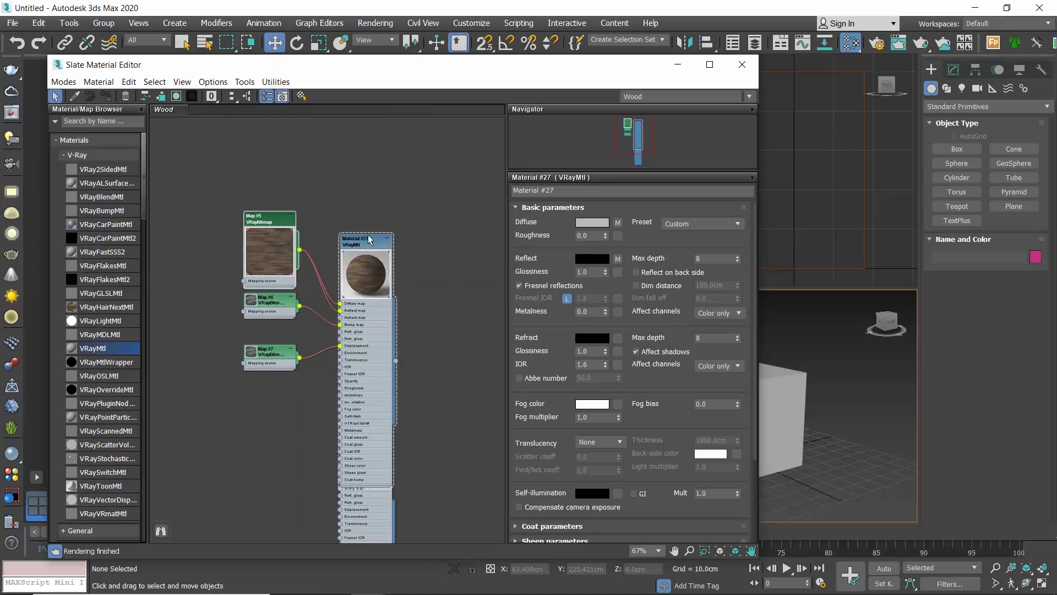
{"action": "left_click_drag", "start_coordinate": [369, 236], "coordinate": [371, 194]}
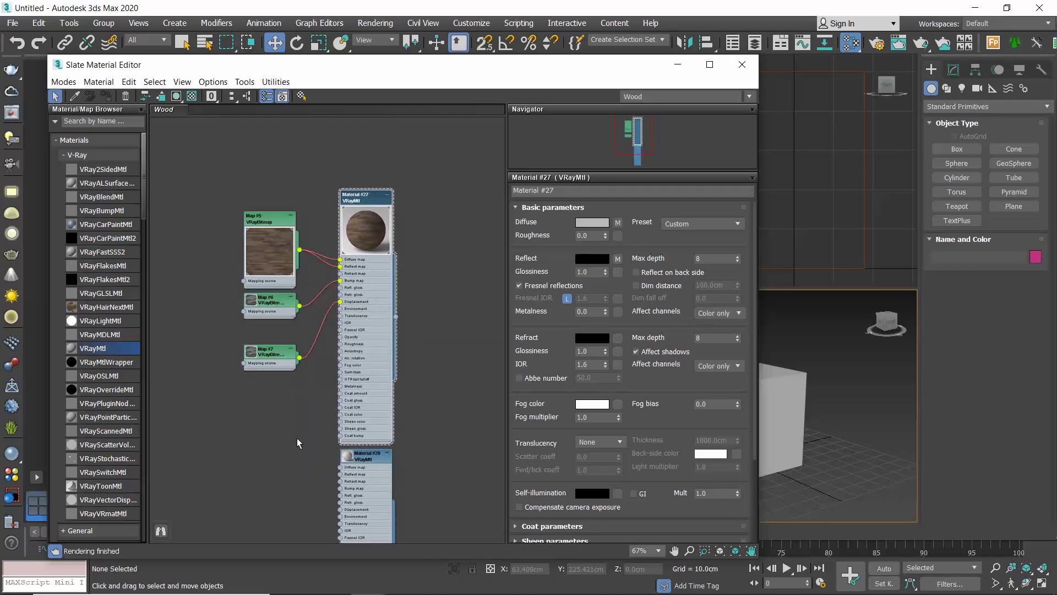
{"action": "left_click", "coordinate": [272, 216]}
{"action": "left_click", "coordinate": [177, 96]}
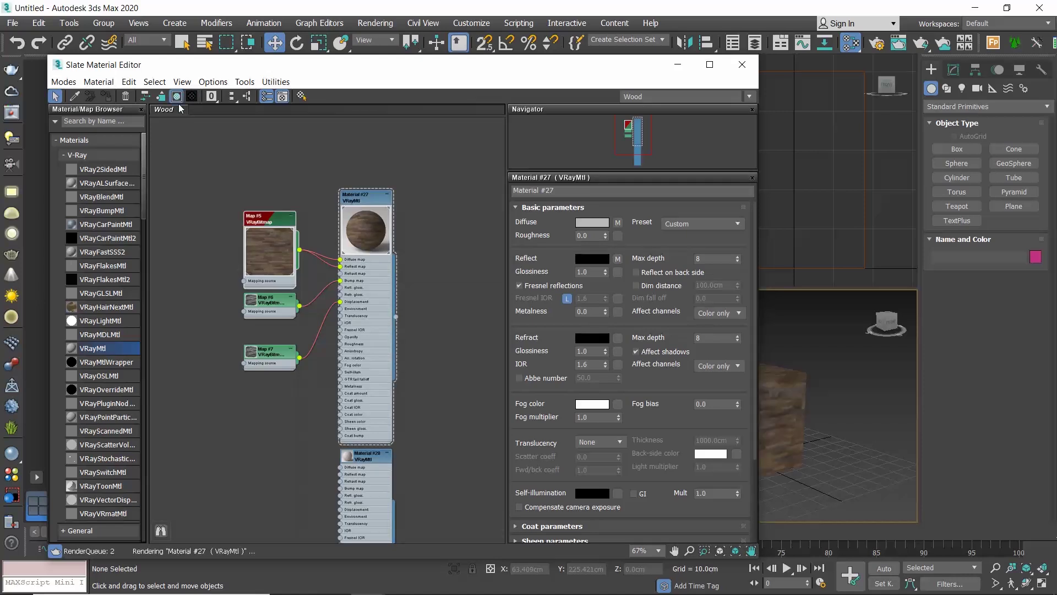
{"action": "mouse_move", "coordinate": [443, 66]}
{"action": "left_mouse_down"}
{"action": "mouse_move", "coordinate": [384, 64]}
{"action": "mouse_move", "coordinate": [467, 76]}
{"action": "left_mouse_up"}
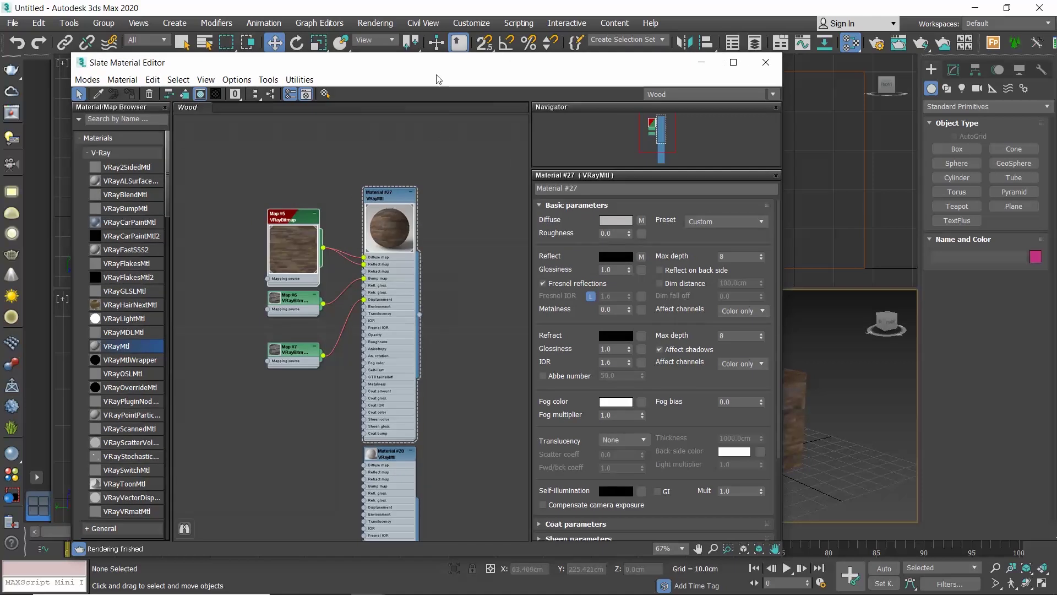
Move the Slate editor right, redock the Browser and Parameter Editor, and enlarge the Navigator
{"action": "left_click_drag", "start_coordinate": [452, 67], "coordinate": [524, 74]}
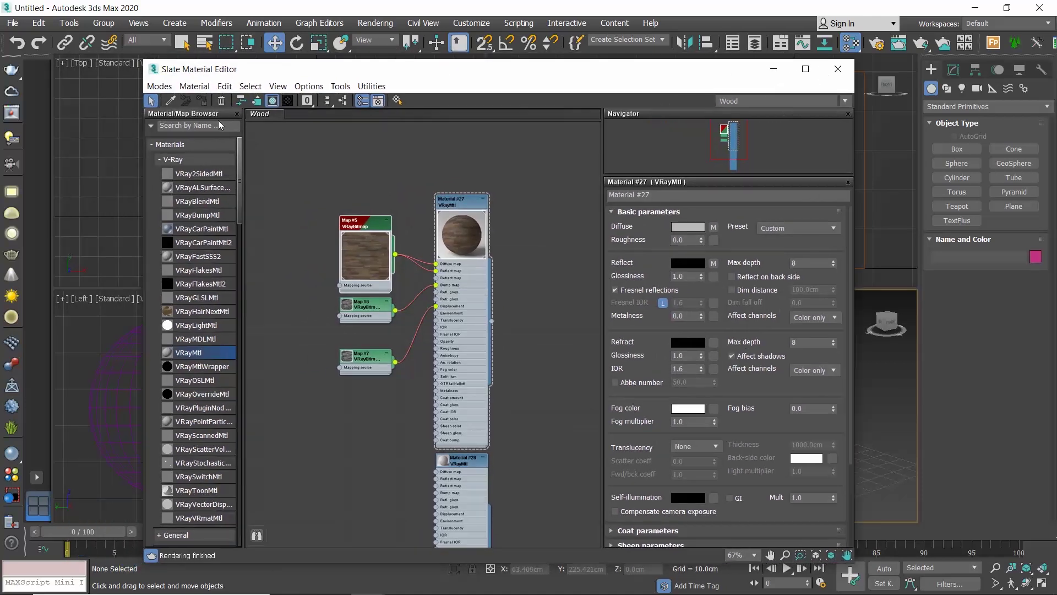
{"action": "left_click_drag", "start_coordinate": [185, 117], "coordinate": [72, 116]}
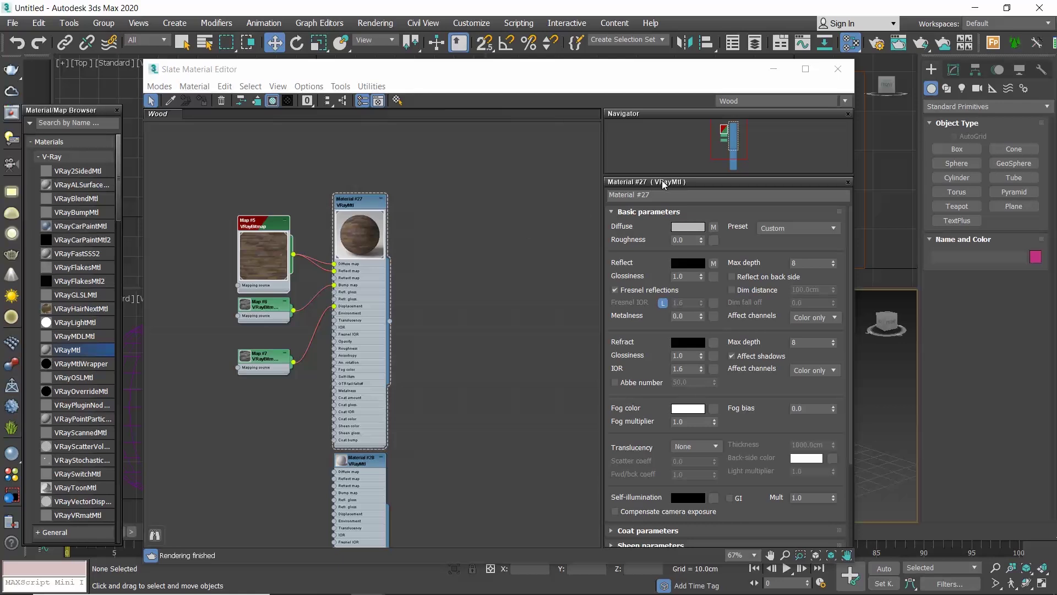
{"action": "left_click_drag", "start_coordinate": [662, 182], "coordinate": [920, 140]}
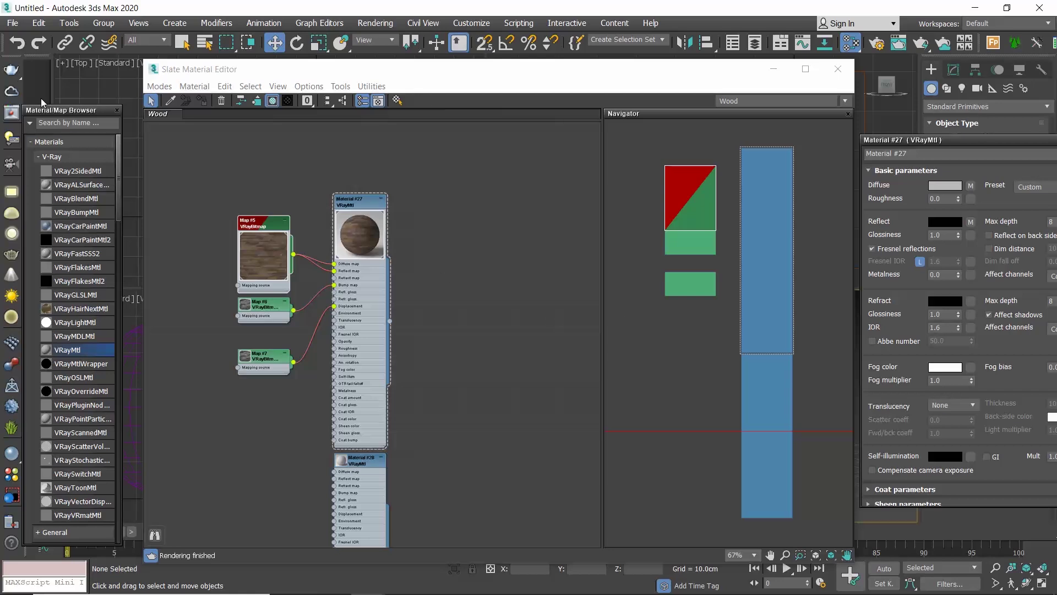
{"action": "double_click", "coordinate": [970, 140]}
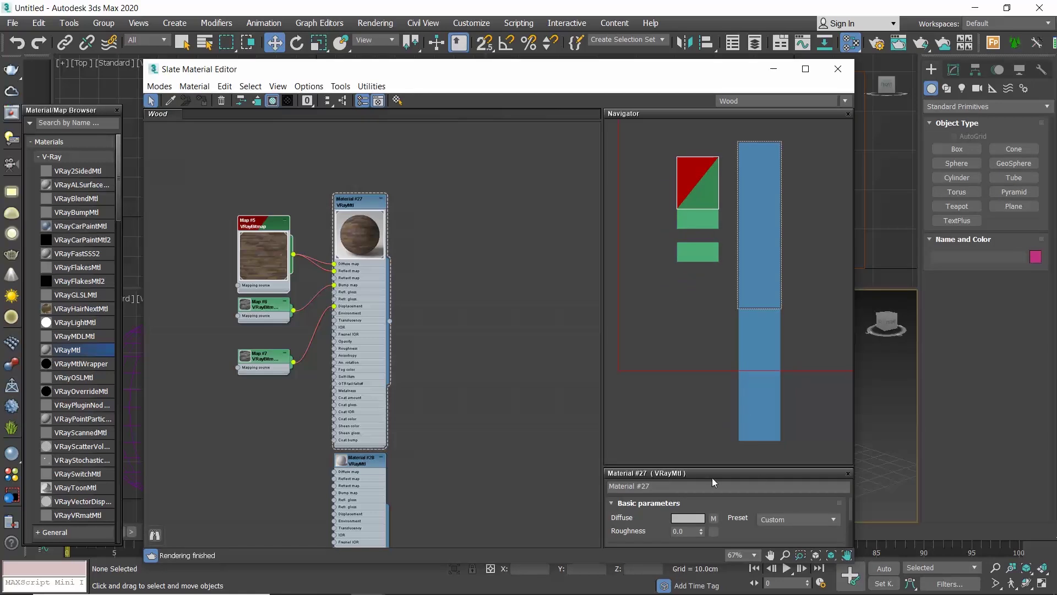
{"action": "left_click_drag", "start_coordinate": [701, 466], "coordinate": [681, 222]}
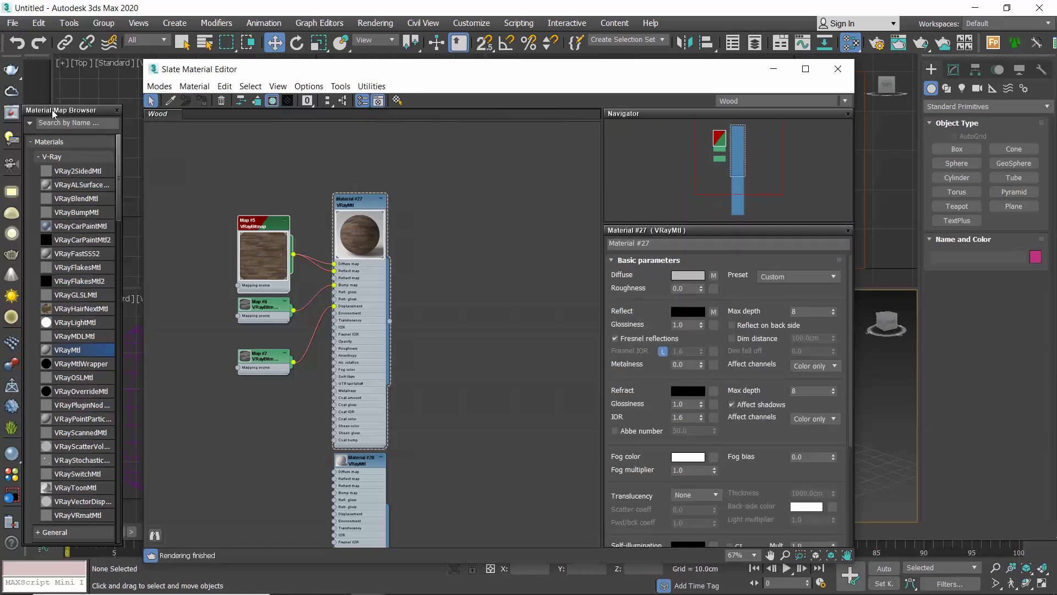
{"action": "left_click_drag", "start_coordinate": [53, 113], "coordinate": [193, 329]}
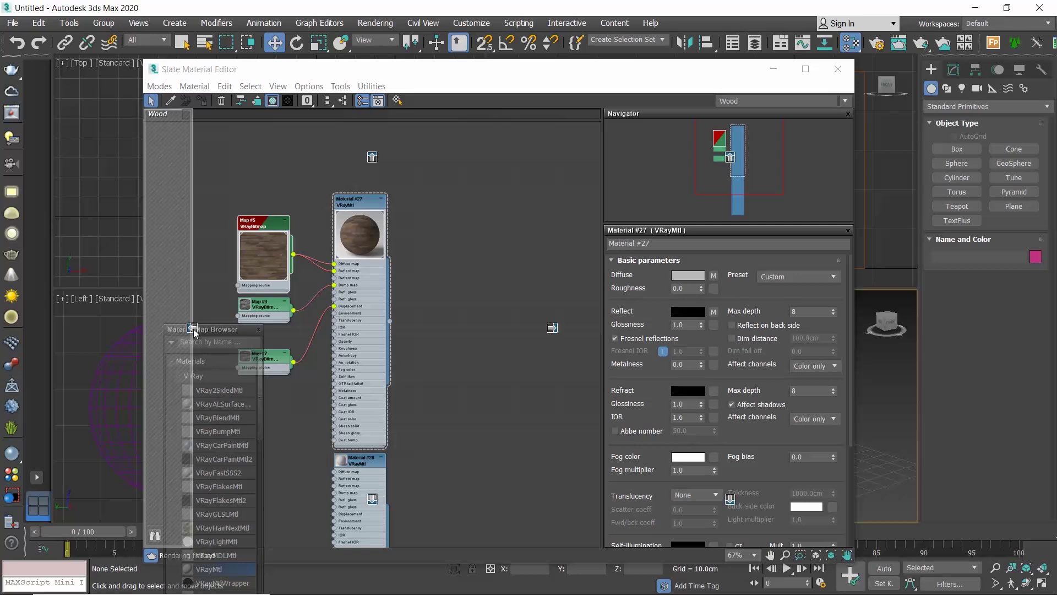
{"action": "left_click_drag", "start_coordinate": [193, 328], "coordinate": [193, 328]}
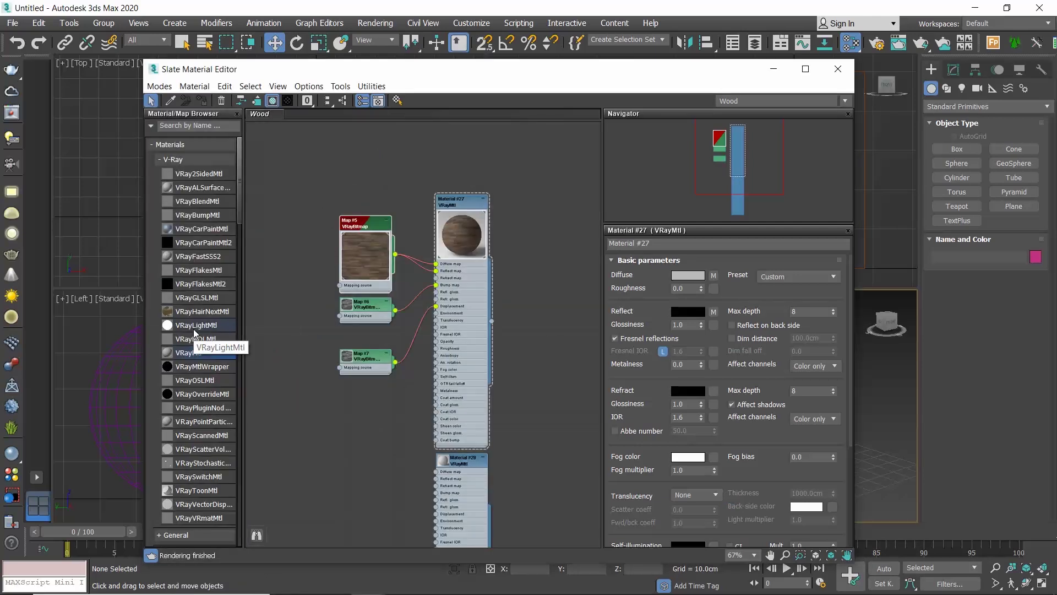